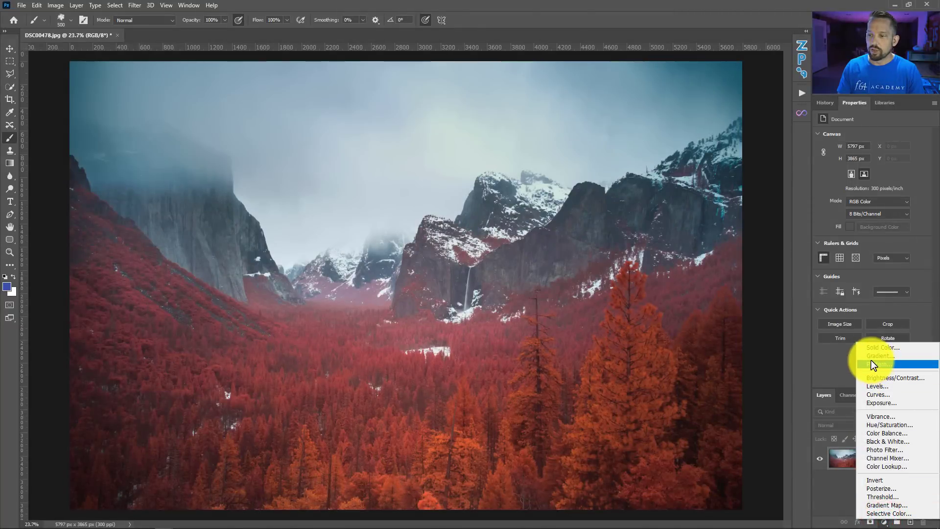
# - Start a trial gradient fill and its Gradient Editor, then cancel both to leave the photo unchanged
pyautogui.click(872, 356)
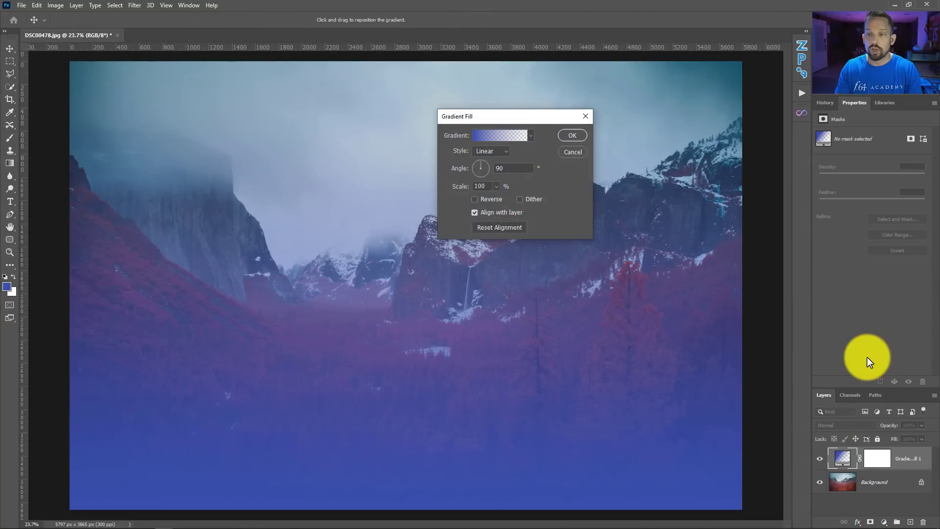
pyautogui.click(483, 136)
pyautogui.moveTo(489, 46); pyautogui.dragTo(241, 87)
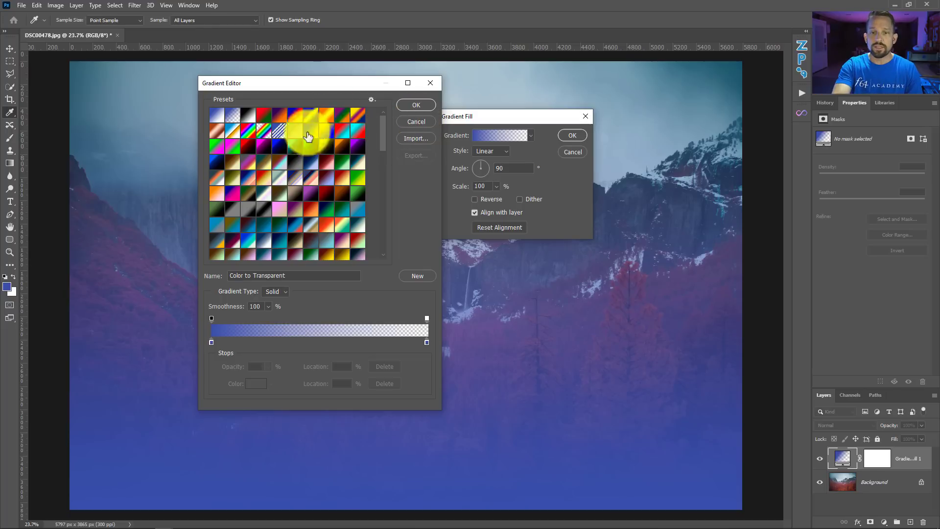
pyautogui.click(420, 121)
pyautogui.click(573, 152)
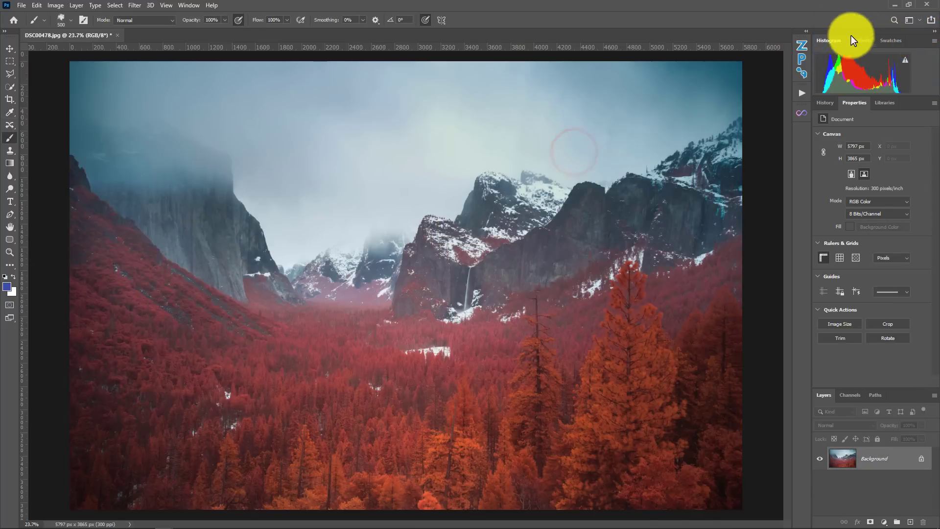
# - Show the Gradients panel from the Window menu and arrange it in the workspace
pyautogui.click(189, 9)
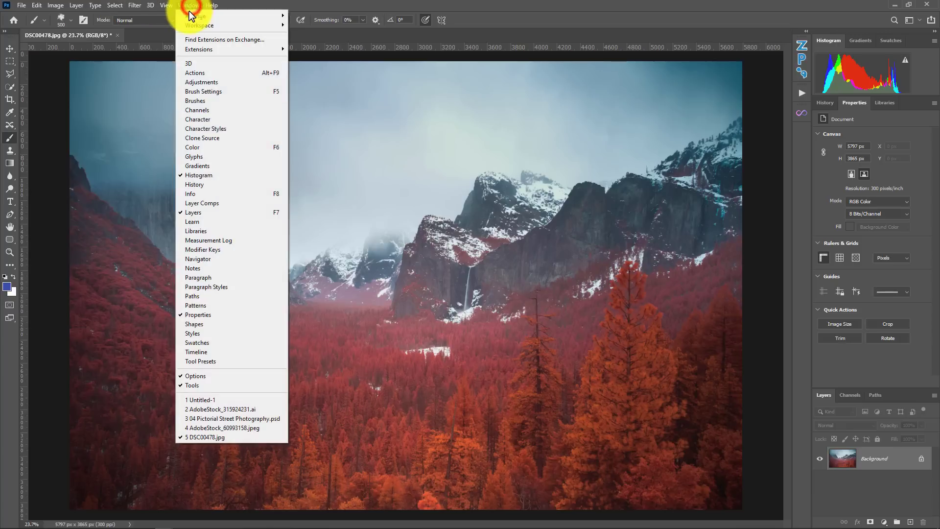
pyautogui.click(196, 166)
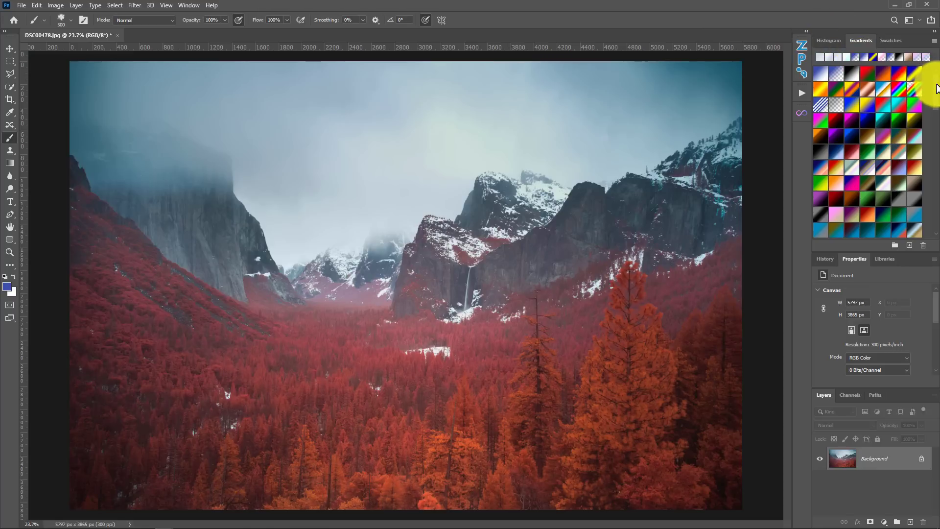
pyautogui.moveTo(936, 88); pyautogui.dragTo(917, 60)
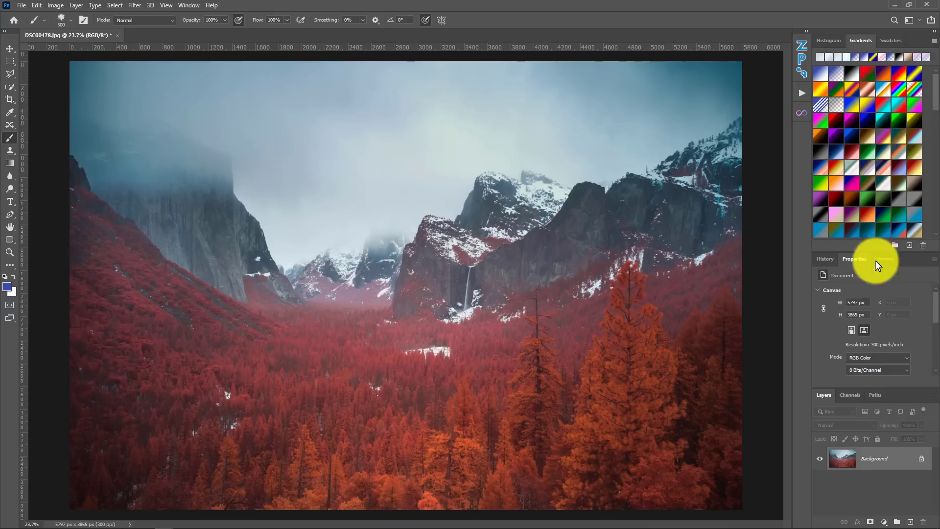
# - Add a Gradient fill layer and open its Gradient Editor to browse the presets list
pyautogui.click(884, 522)
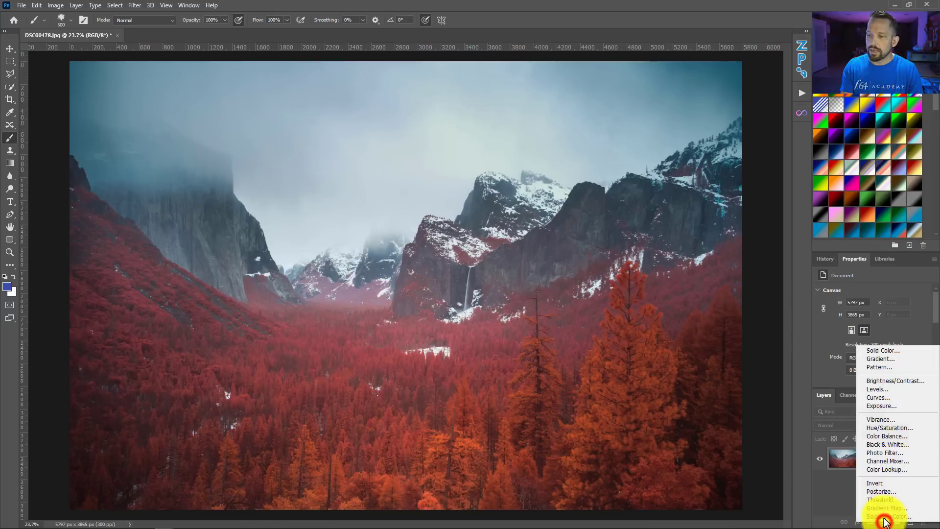
pyautogui.click(877, 360)
pyautogui.click(490, 134)
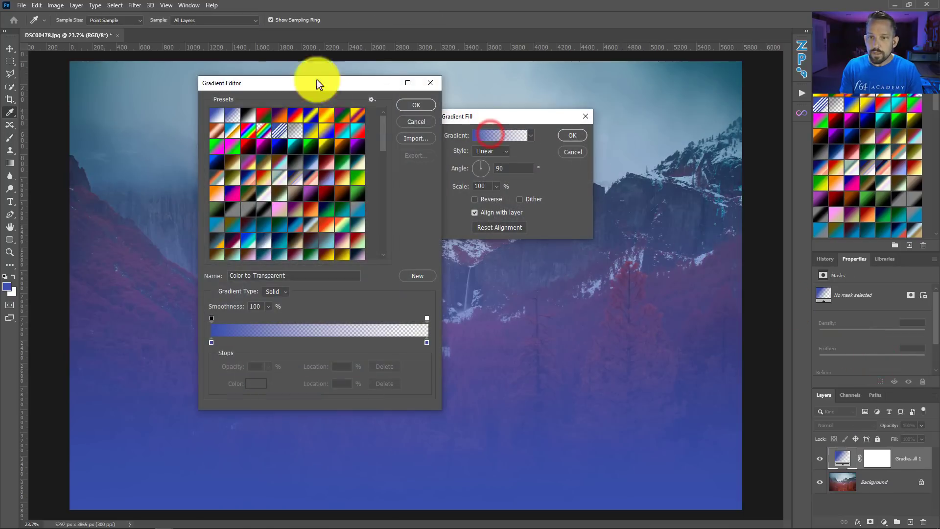
pyautogui.moveTo(310, 82); pyautogui.dragTo(306, 78)
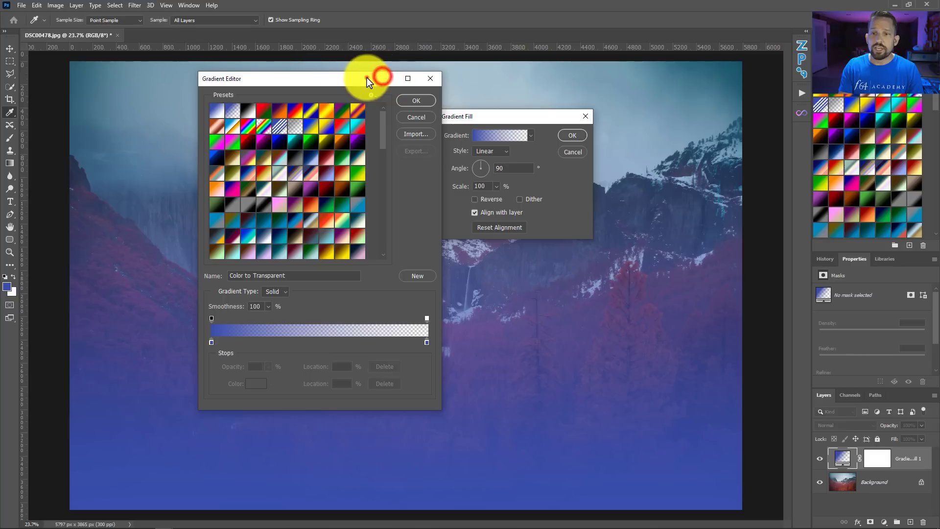
pyautogui.moveTo(369, 77); pyautogui.dragTo(487, 80)
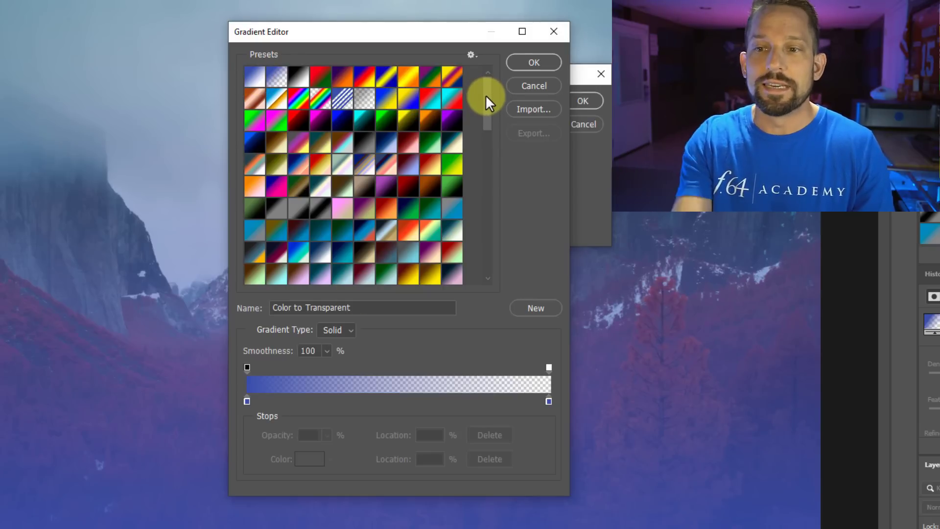
pyautogui.moveTo(486, 98); pyautogui.dragTo(468, 243)
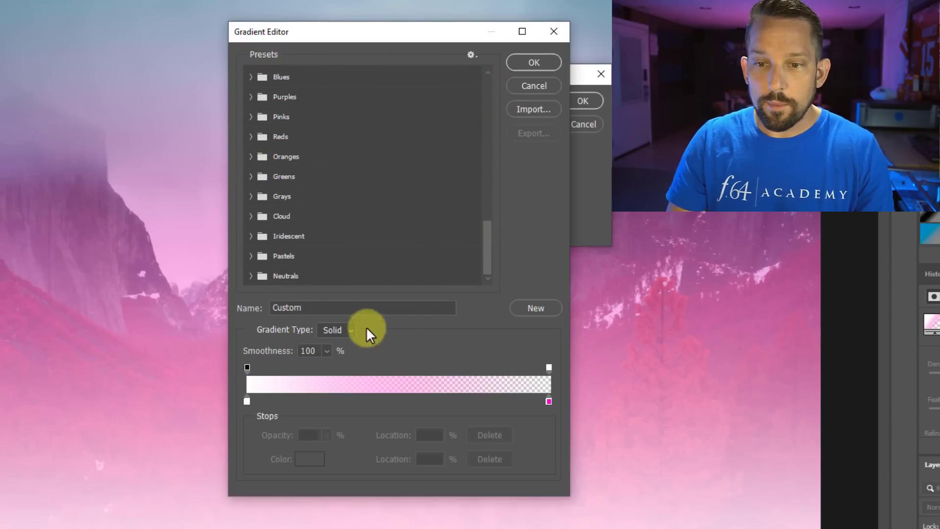
pyautogui.moveTo(488, 243); pyautogui.dragTo(477, 194)
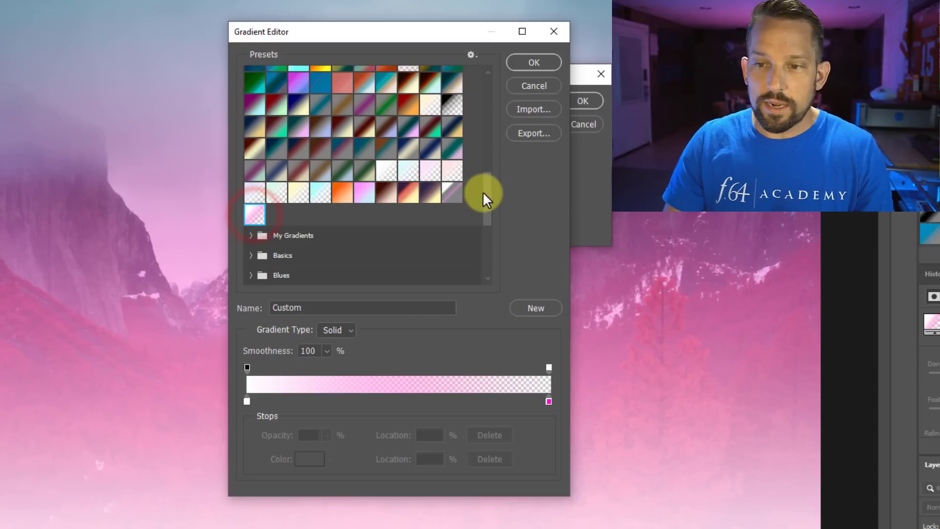
pyautogui.moveTo(483, 192); pyautogui.dragTo(482, 96)
# - Select all loose gradient presets and delete them, leaving only the preset folders
pyautogui.press('shift')
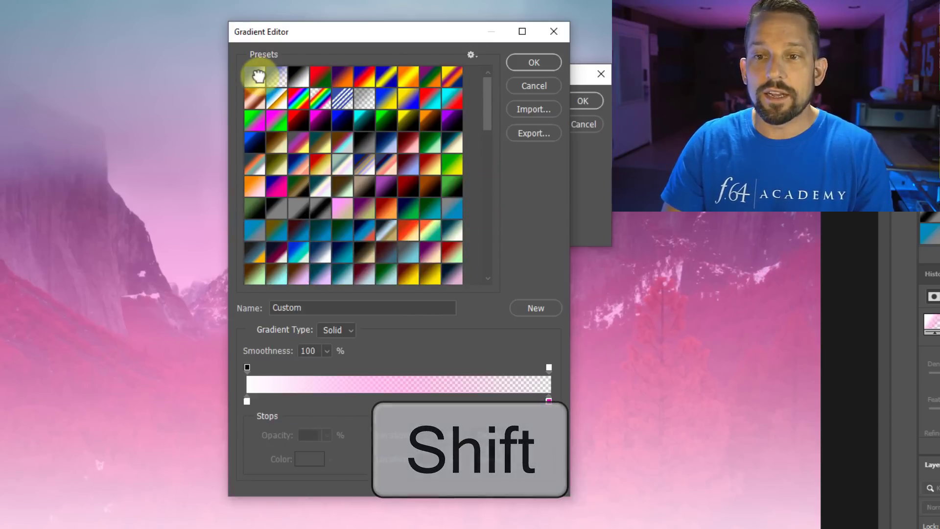
pyautogui.keyDown('shift'); pyautogui.click(258, 74); pyautogui.keyUp('shift')
pyautogui.rightClick(297, 84)
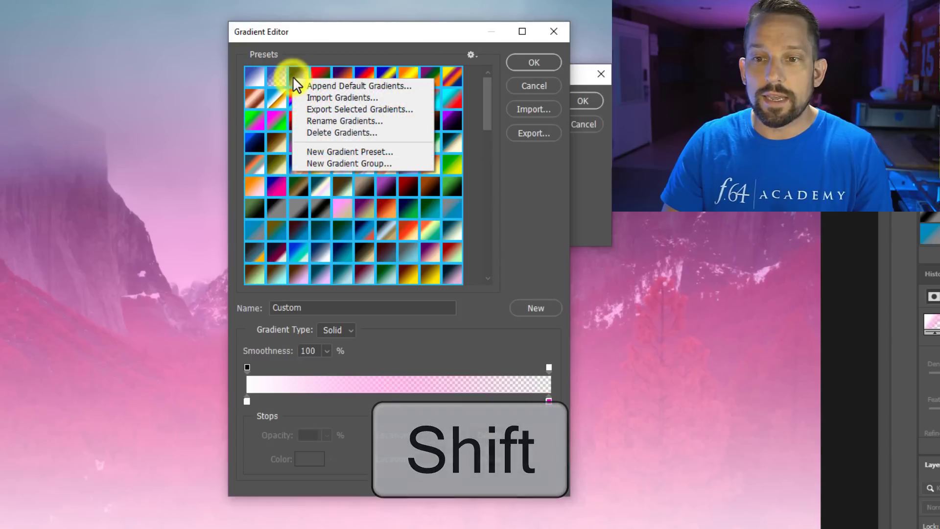
pyautogui.click(310, 132)
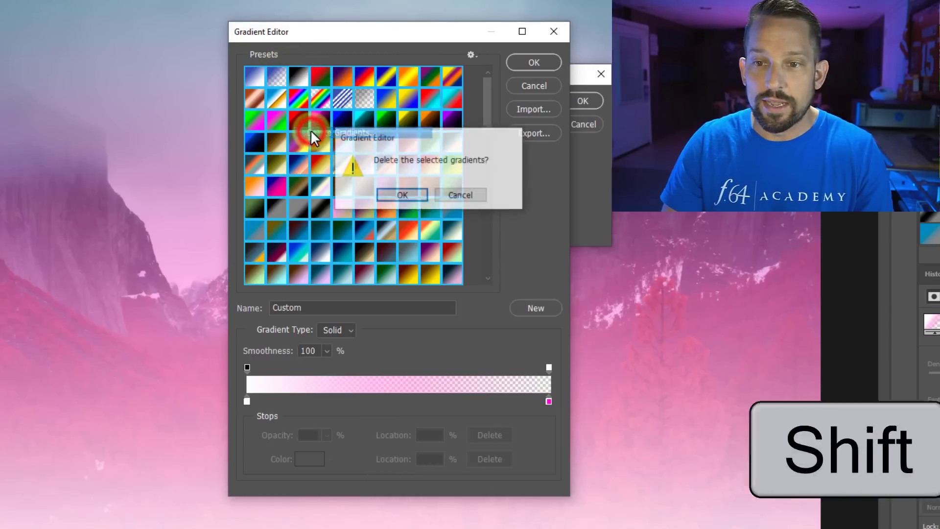
pyautogui.click(399, 196)
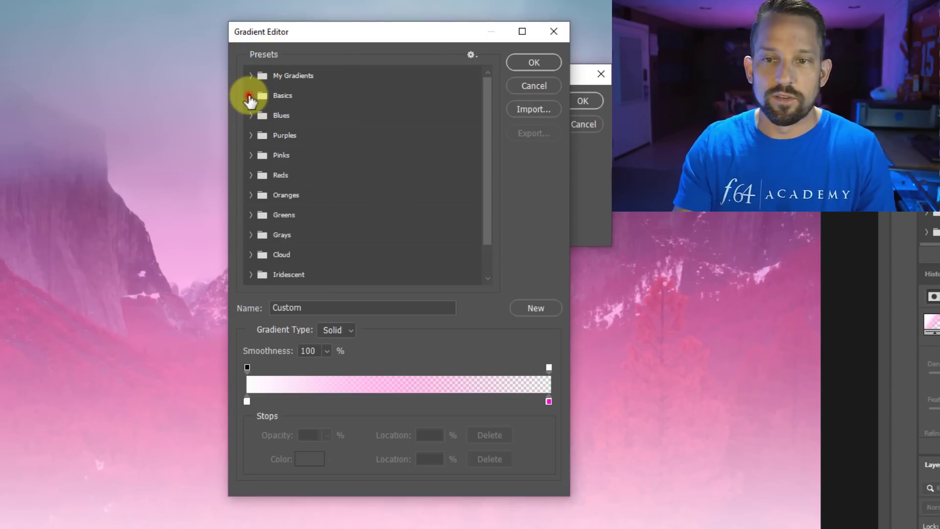
# - Move the three Basics gradients out of their folder to the top of the presets list
pyautogui.click(250, 96)
pyautogui.click(250, 95)
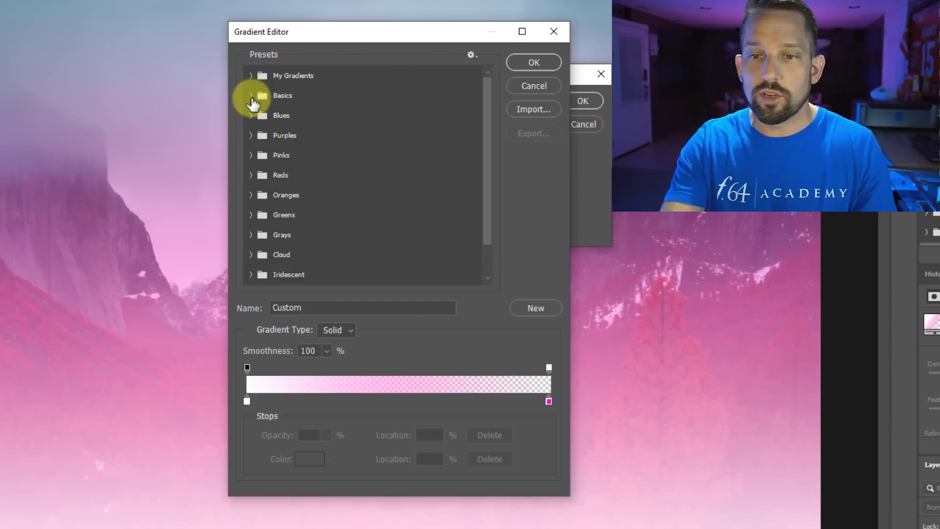
pyautogui.click(249, 97)
pyautogui.click(250, 95)
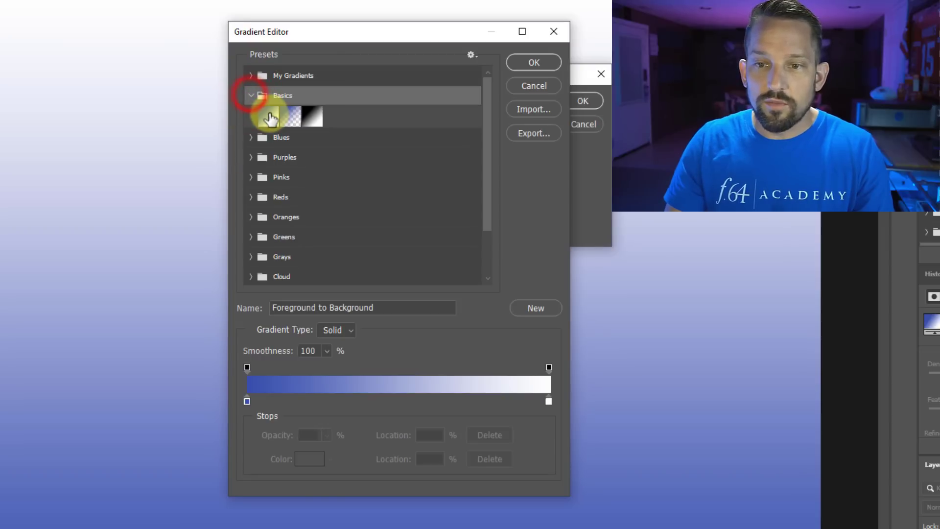
pyautogui.click(268, 114)
pyautogui.keyDown('shift'); pyautogui.click(315, 116); pyautogui.keyUp('shift')
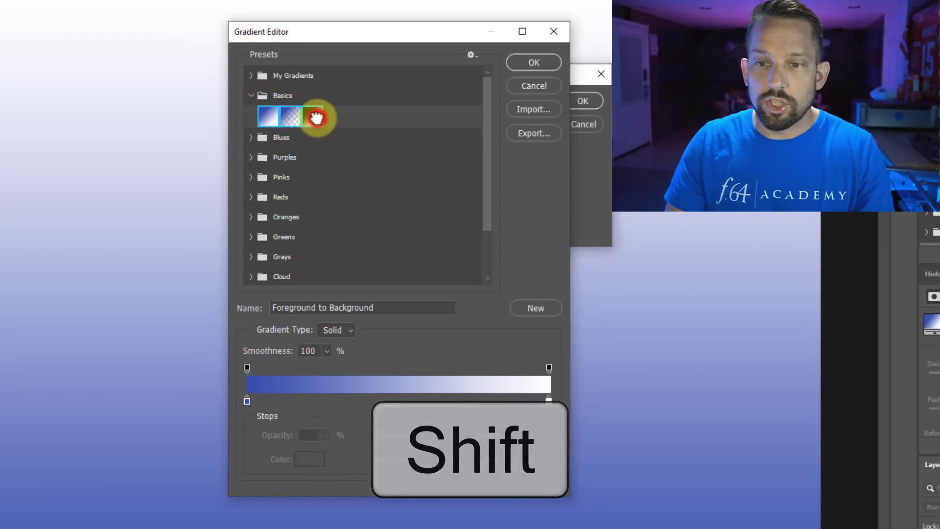
pyautogui.moveTo(274, 122); pyautogui.dragTo(267, 63)
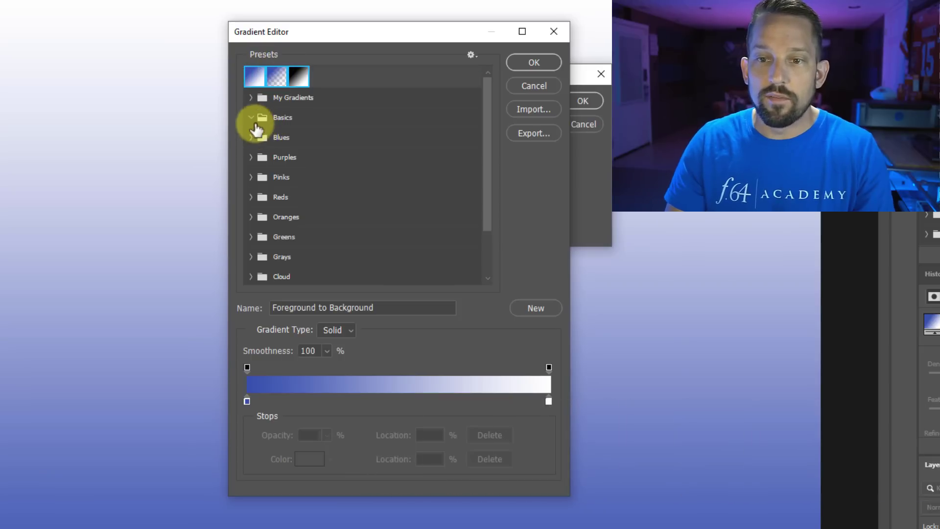
pyautogui.click(265, 119)
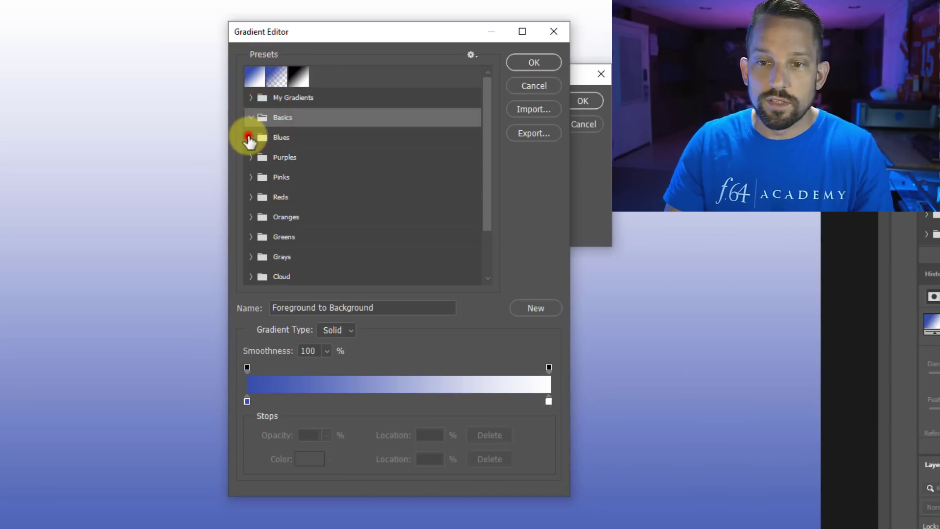
# - Move all Blues and Purples gradients out of their folders to the top level
pyautogui.click(250, 137)
pyautogui.click(267, 158)
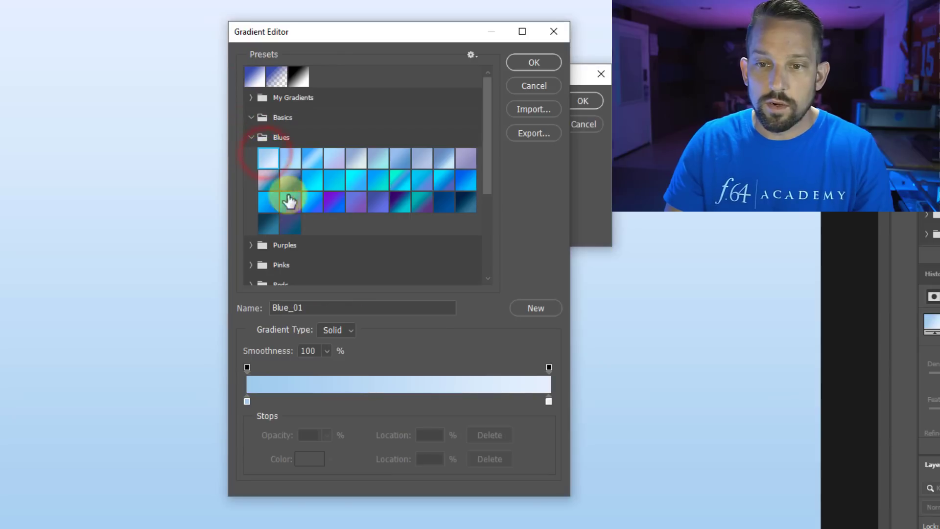
pyautogui.keyDown('shift'); pyautogui.click(290, 224); pyautogui.keyUp('shift')
pyautogui.moveTo(290, 224); pyautogui.dragTo(317, 88)
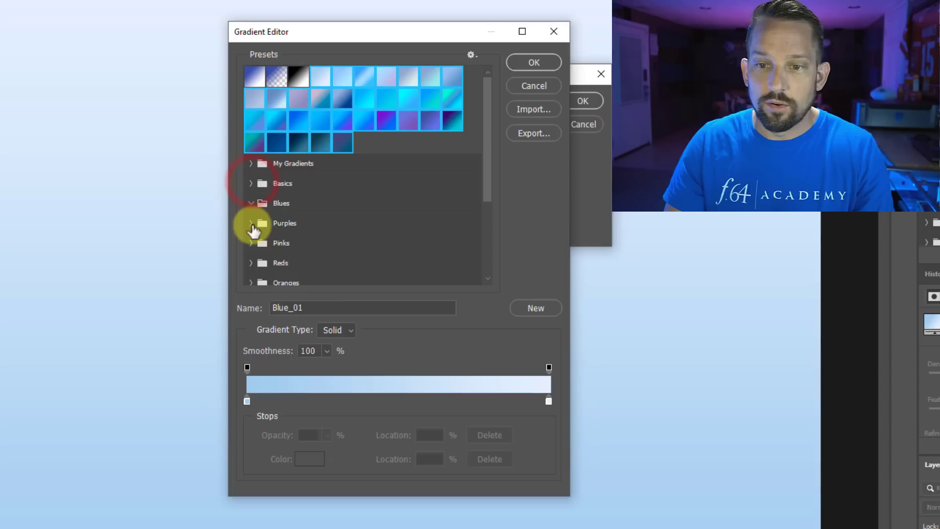
pyautogui.click(251, 223)
pyautogui.scroll(-2, 274, 206)
pyautogui.click(264, 197)
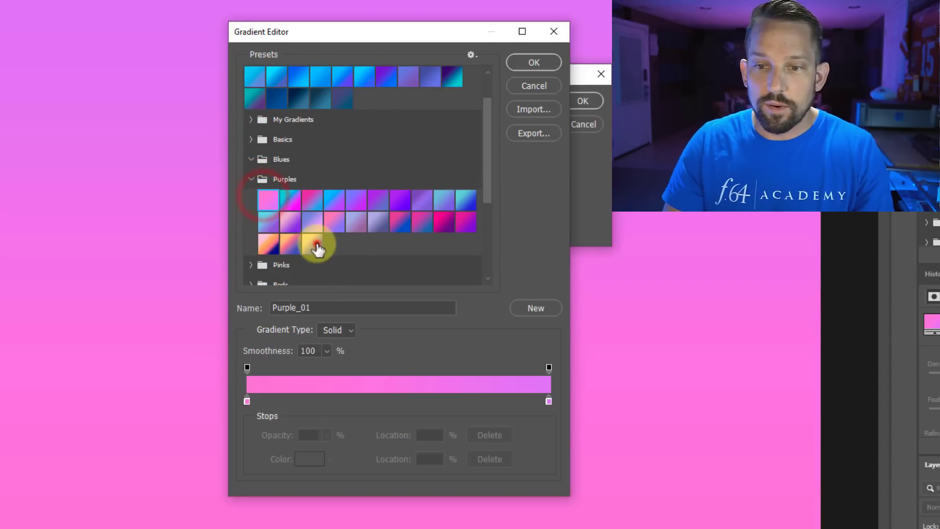
pyautogui.keyDown('shift'); pyautogui.click(317, 249); pyautogui.keyUp('shift')
pyautogui.moveTo(317, 248); pyautogui.dragTo(406, 98)
# - Move all Pinks and Reds gradients out of their folders to the top level
pyautogui.click(252, 243)
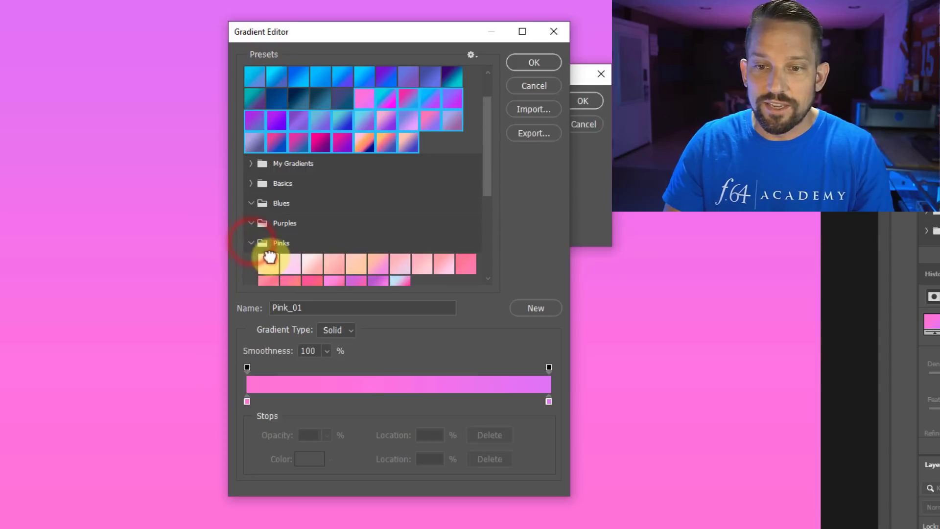
pyautogui.click(269, 257)
pyautogui.scroll(-1, 294, 257)
pyautogui.keyDown('shift'); pyautogui.click(405, 252); pyautogui.keyUp('shift')
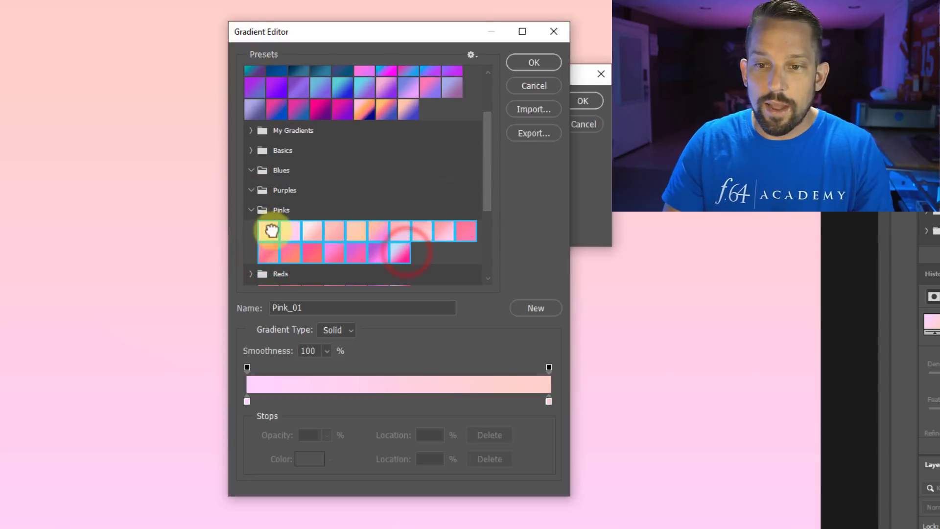
pyautogui.moveTo(276, 226); pyautogui.dragTo(445, 120)
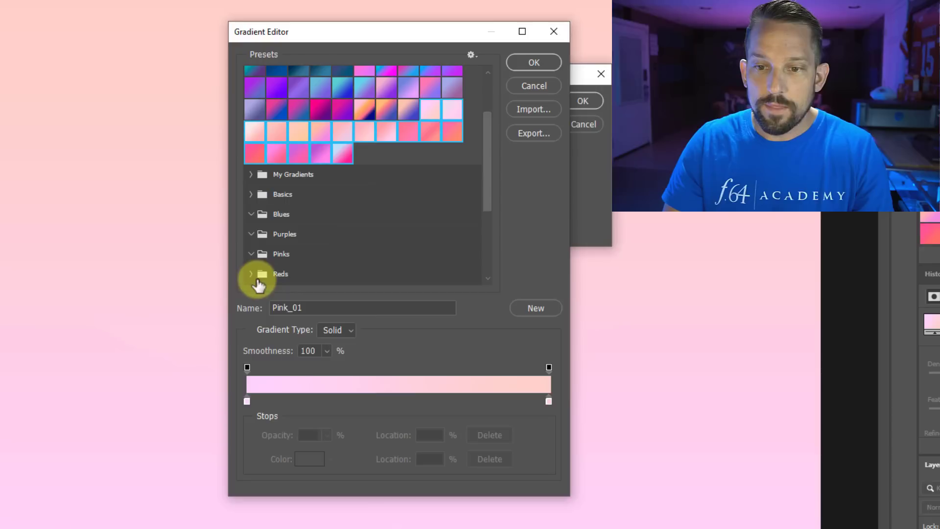
pyautogui.click(250, 273)
pyautogui.scroll(-1, 284, 233)
pyautogui.click(268, 239)
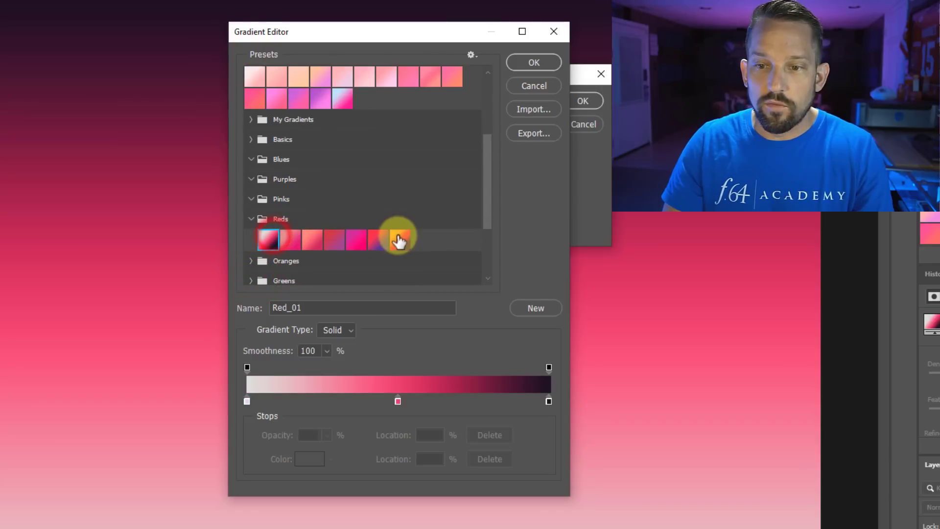
pyautogui.moveTo(269, 245); pyautogui.dragTo(367, 100)
# - Move all twelve Oranges gradients to the top of the presets list
pyautogui.scroll(-1, 255, 243)
pyautogui.click(251, 231)
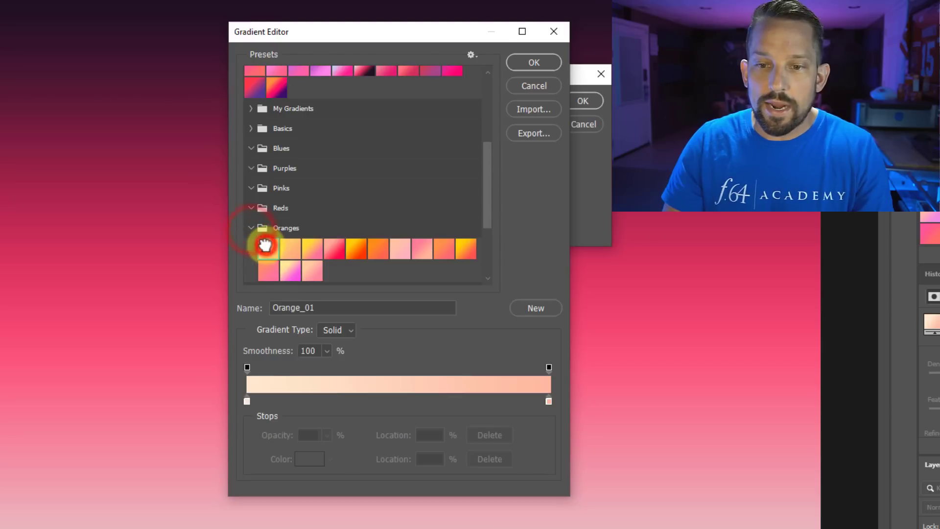
pyautogui.click(264, 246)
pyautogui.scroll(-1, 289, 249)
pyautogui.keyDown('shift'); pyautogui.click(313, 249); pyautogui.keyUp('shift')
pyautogui.moveTo(267, 225); pyautogui.dragTo(335, 88)
# - Move all Greens and Grays presets out of their folders into the top grid
pyautogui.click(248, 261)
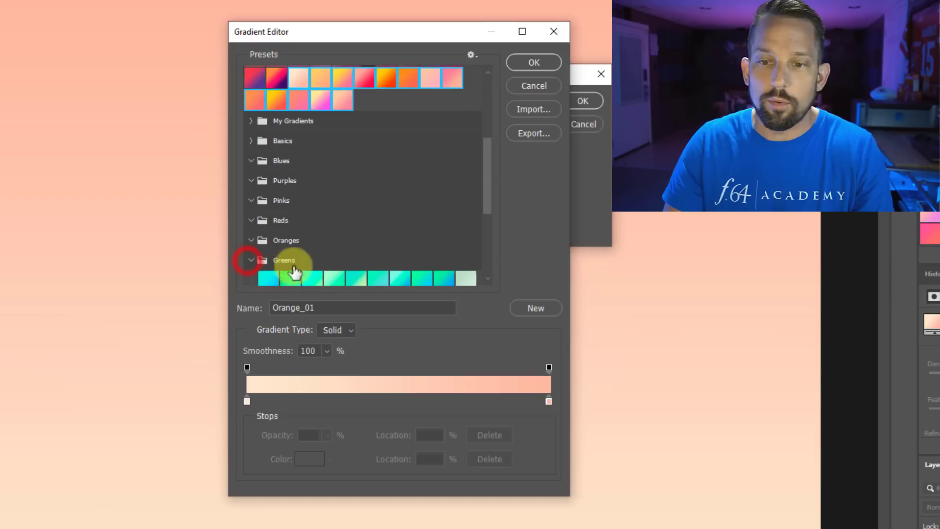
pyautogui.scroll(-1, 292, 222)
pyautogui.click(269, 240)
pyautogui.scroll(-1, 274, 245)
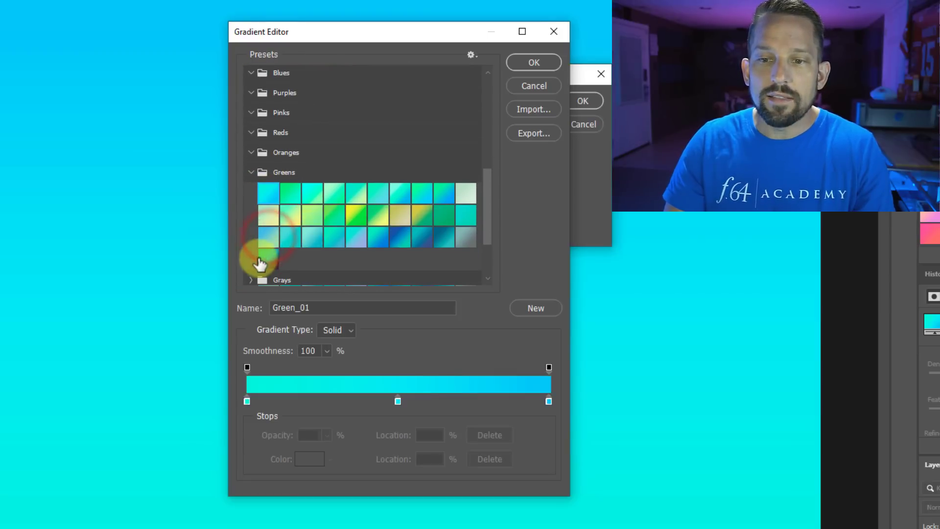
pyautogui.keyDown('shift'); pyautogui.click(266, 257); pyautogui.keyUp('shift')
pyautogui.moveTo(273, 183); pyautogui.dragTo(388, 108)
pyautogui.scroll(-3, 296, 263)
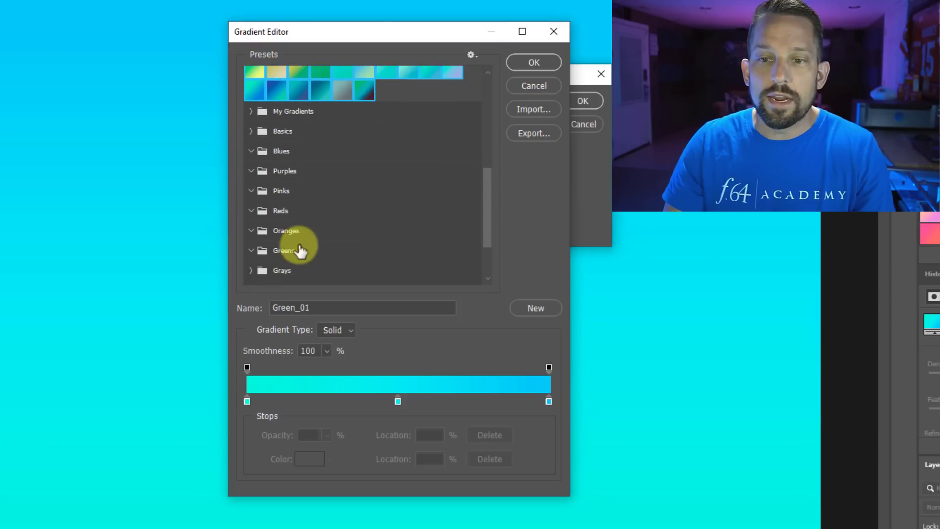
pyautogui.click(248, 226)
pyautogui.click(267, 217)
pyautogui.keyDown('shift'); pyautogui.click(337, 237); pyautogui.keyUp('shift')
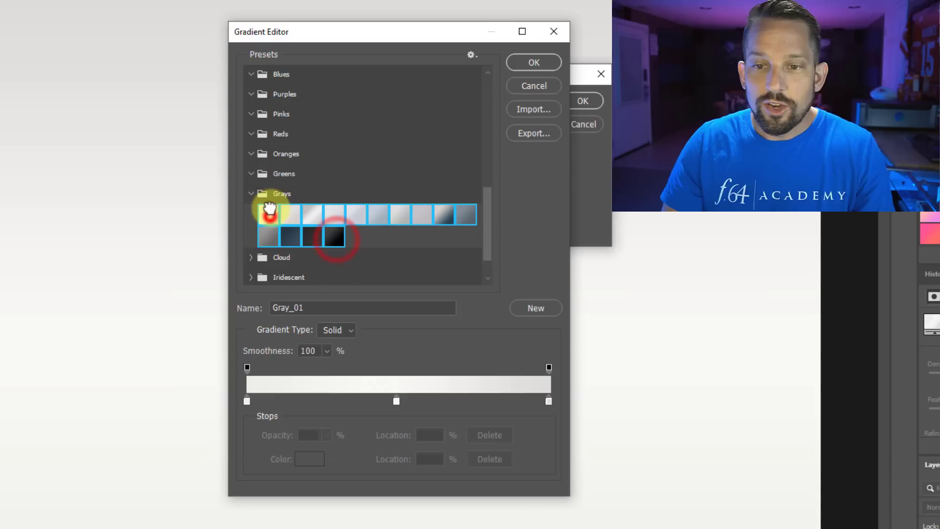
pyautogui.moveTo(269, 208); pyautogui.dragTo(395, 251)
# - Move all Cloud and Pastels presets out of their folders into the top grid
pyautogui.scroll(-5, 395, 248)
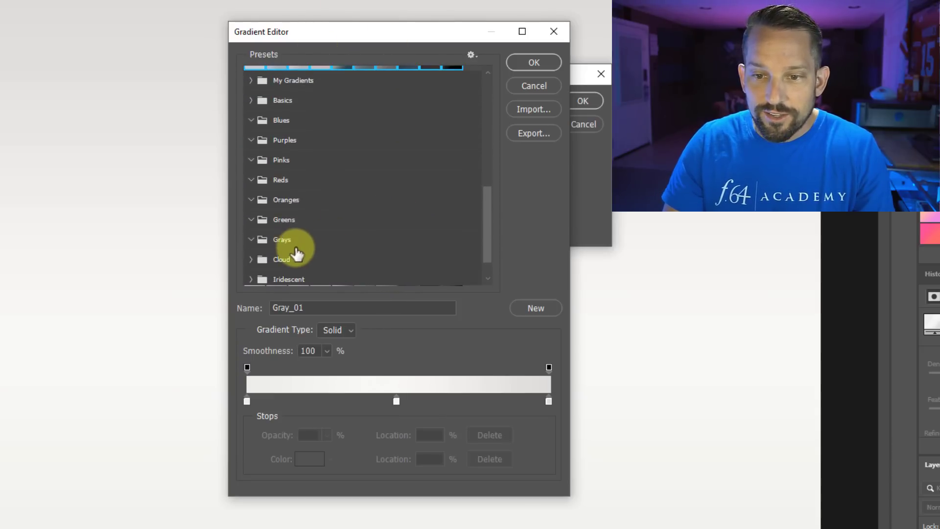
pyautogui.scroll(-1, 280, 250)
pyautogui.click(251, 238)
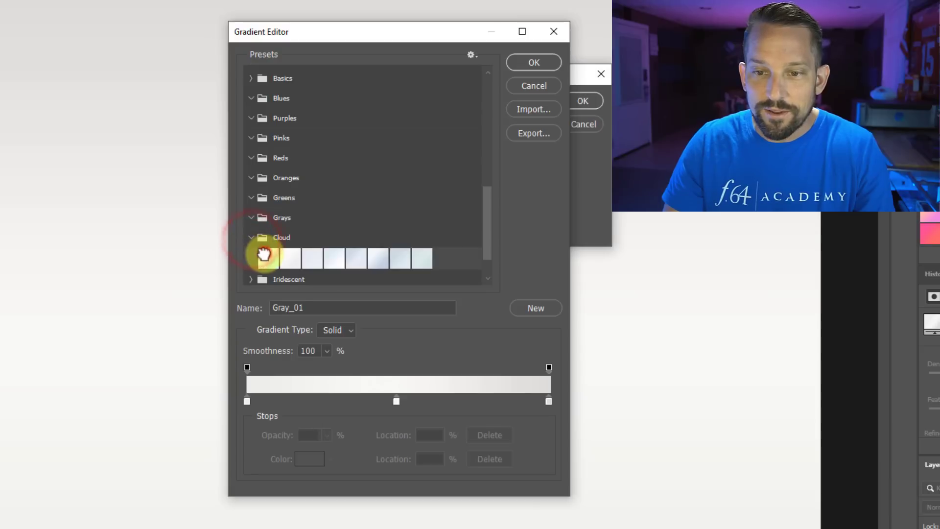
pyautogui.click(264, 254)
pyautogui.keyDown('shift'); pyautogui.click(426, 257); pyautogui.keyUp('shift')
pyautogui.moveTo(276, 265); pyautogui.dragTo(472, 74)
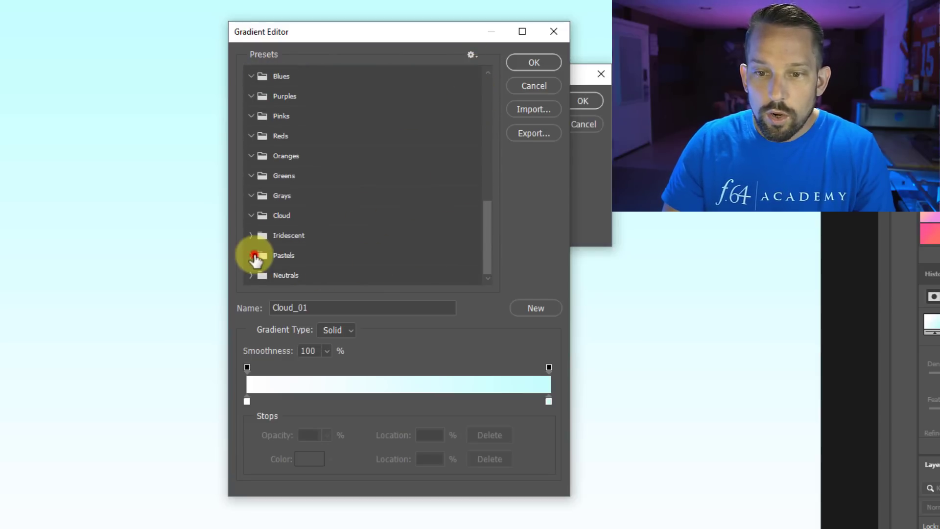
pyautogui.click(251, 255)
pyautogui.click(268, 273)
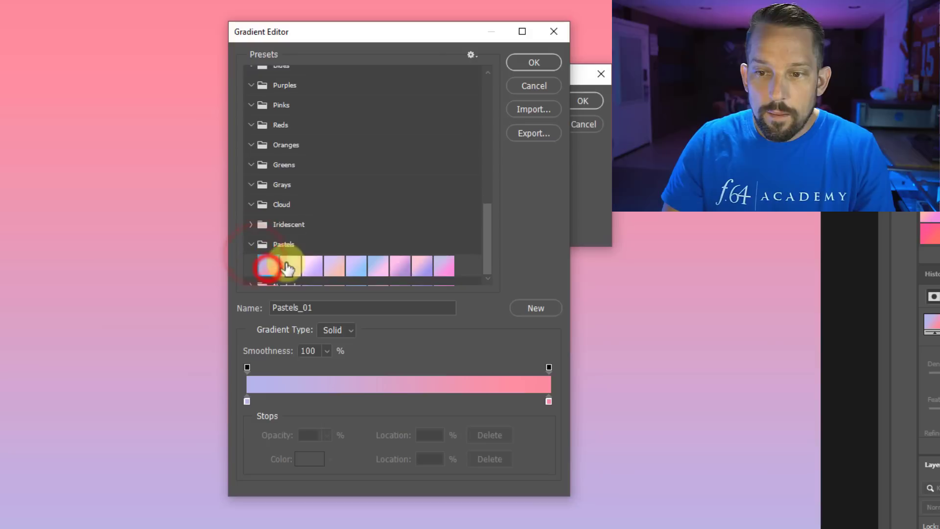
pyautogui.keyDown('shift'); pyautogui.click(439, 252); pyautogui.keyUp('shift')
pyautogui.moveTo(269, 251)
pyautogui.mouseDown()
pyautogui.moveTo(392, 69)
pyautogui.moveTo(437, 260)
pyautogui.mouseUp()
pyautogui.moveTo(485, 149); pyautogui.dragTo(459, 61)
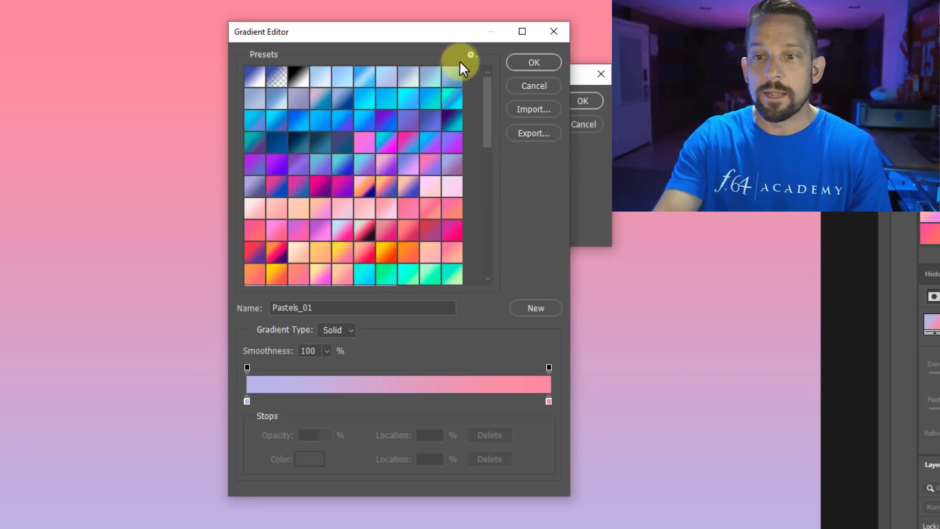
# - Preview gradients from the combined grid, ending with Pastels_09 applied to the fill
pyautogui.click(381, 122)
pyautogui.click(387, 140)
pyautogui.click(414, 155)
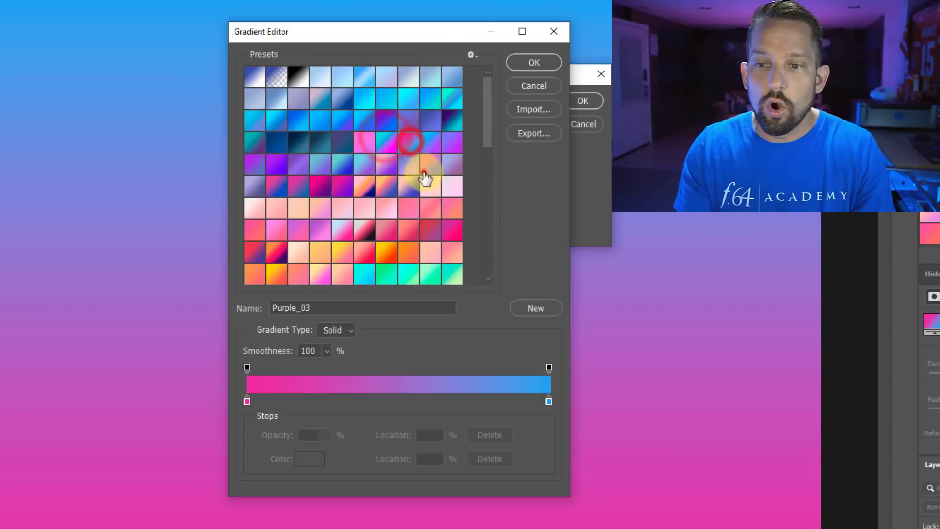
pyautogui.click(424, 168)
pyautogui.click(440, 193)
pyautogui.click(405, 226)
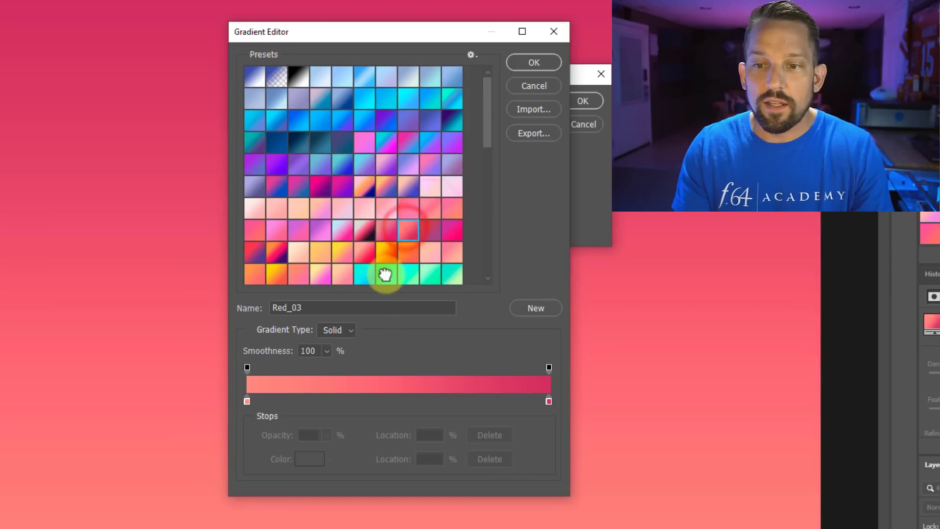
pyautogui.click(386, 274)
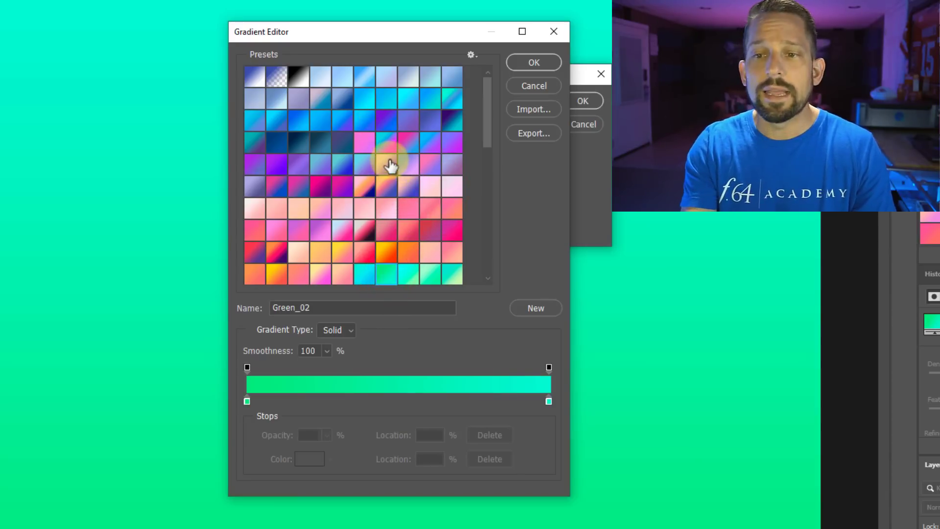
pyautogui.scroll(-7, 313, 143)
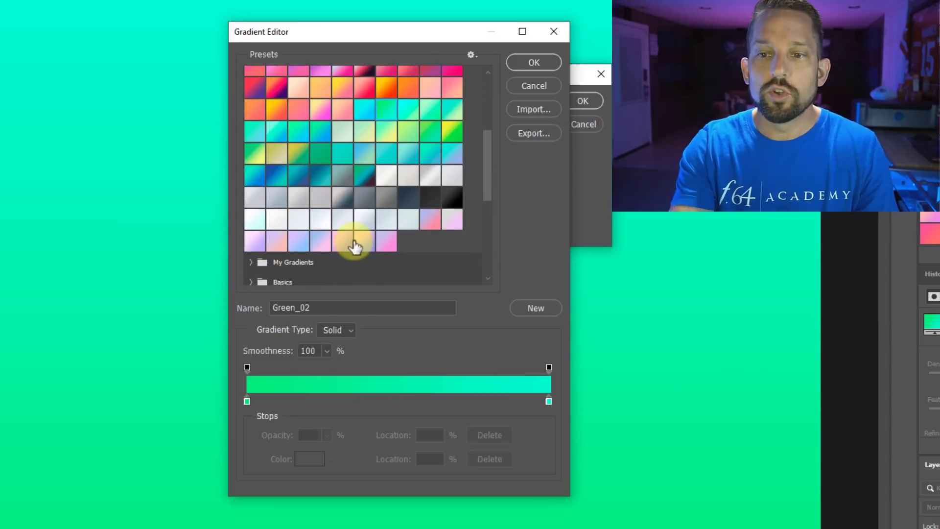
pyautogui.click(351, 240)
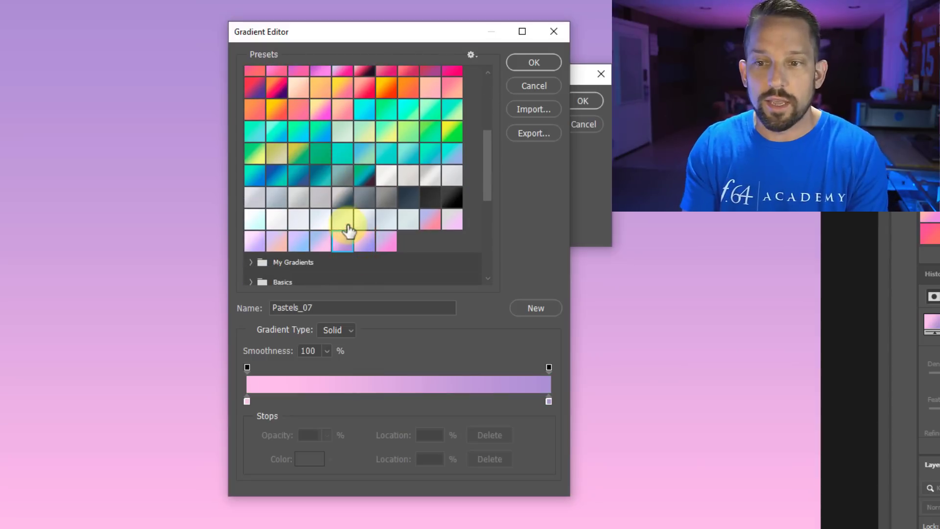
pyautogui.click(387, 242)
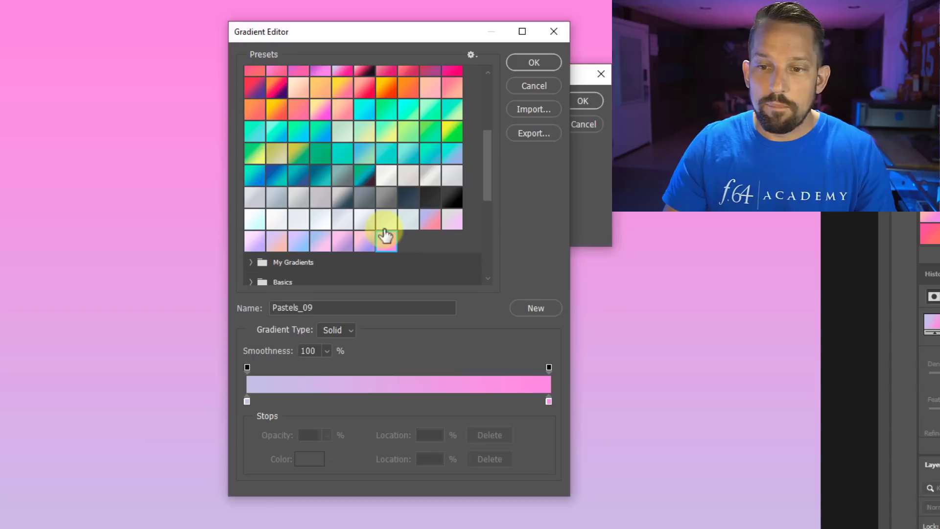
# - Select all loose presets through Pastels_09 and export them as a .GRD file under a new name
pyautogui.scroll(6, 384, 235)
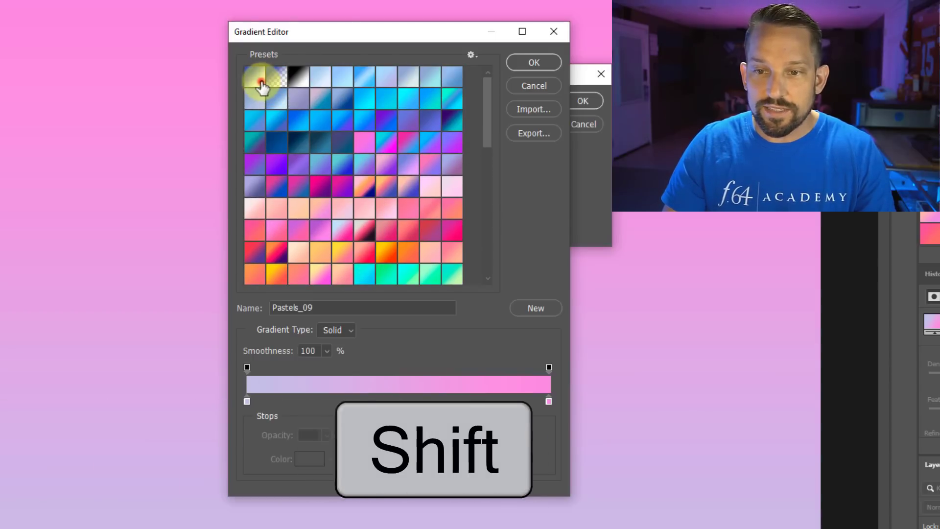
pyautogui.keyDown('shift'); pyautogui.click(258, 85); pyautogui.keyUp('shift')
pyautogui.rightClick(258, 84)
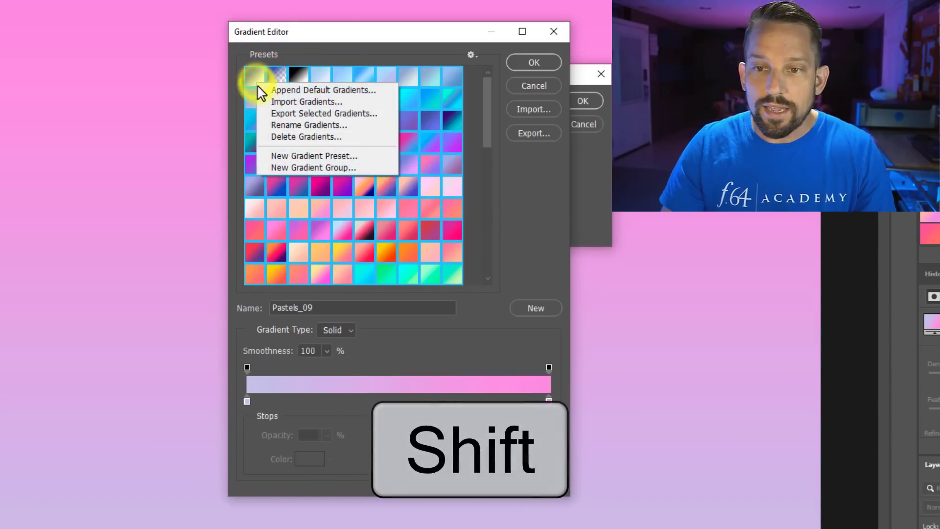
pyautogui.click(277, 112)
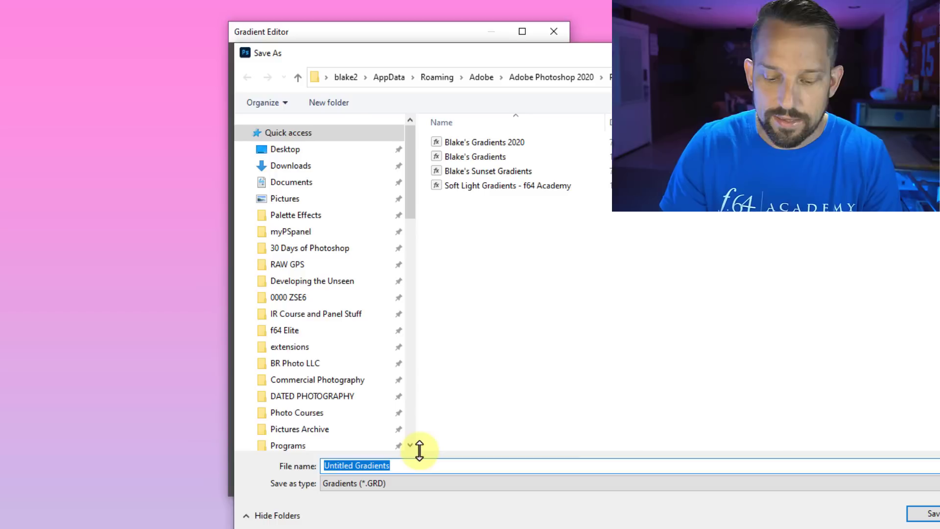
pyautogui.write("Blake's from Adobe")
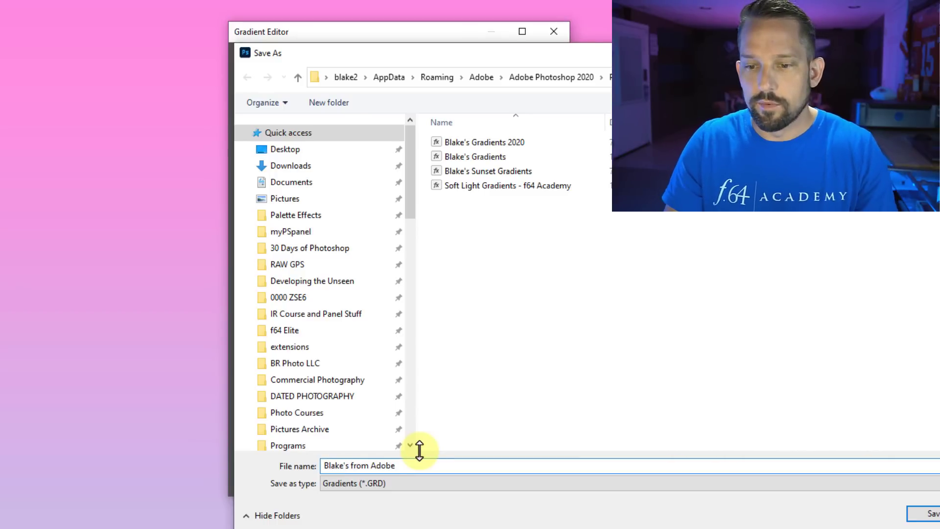
# - Save the exported gradients file, then delete the selected loose gradient presets
pyautogui.press('Return')
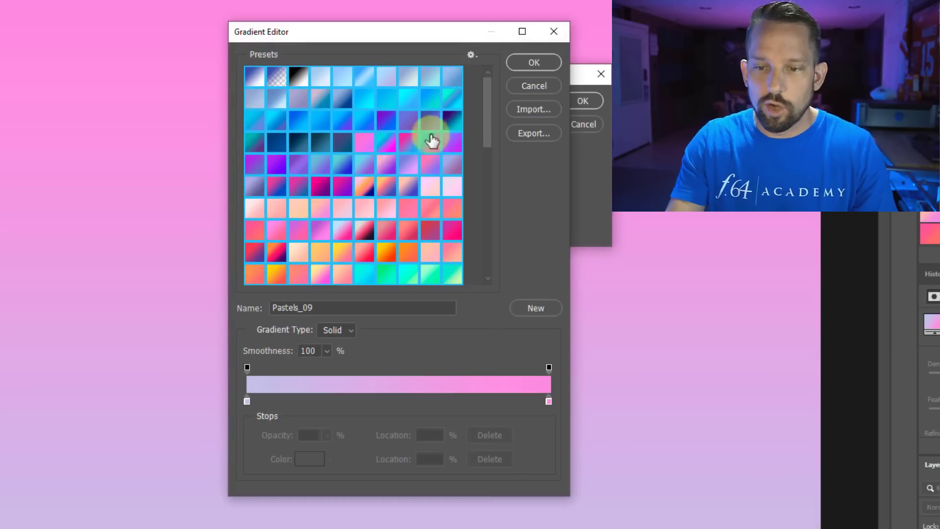
pyautogui.rightClick(416, 131)
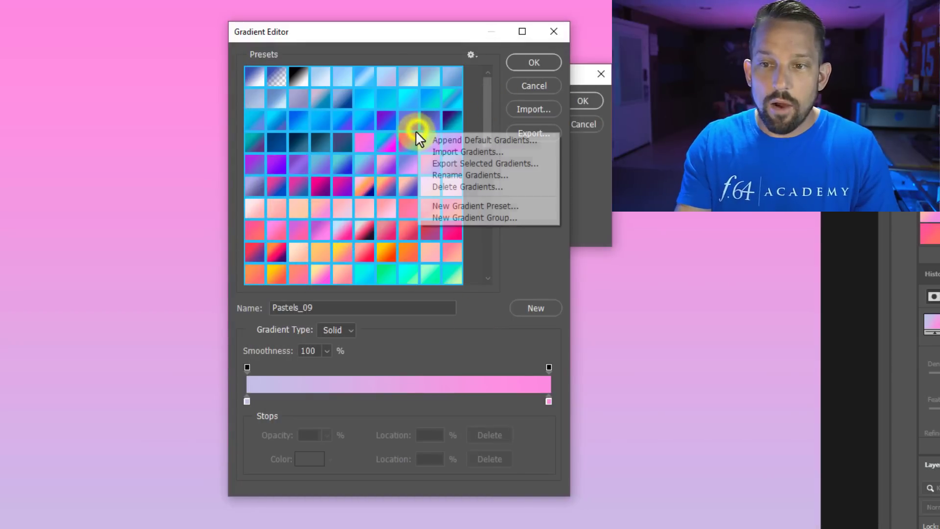
pyautogui.click(442, 189)
pyautogui.click(417, 198)
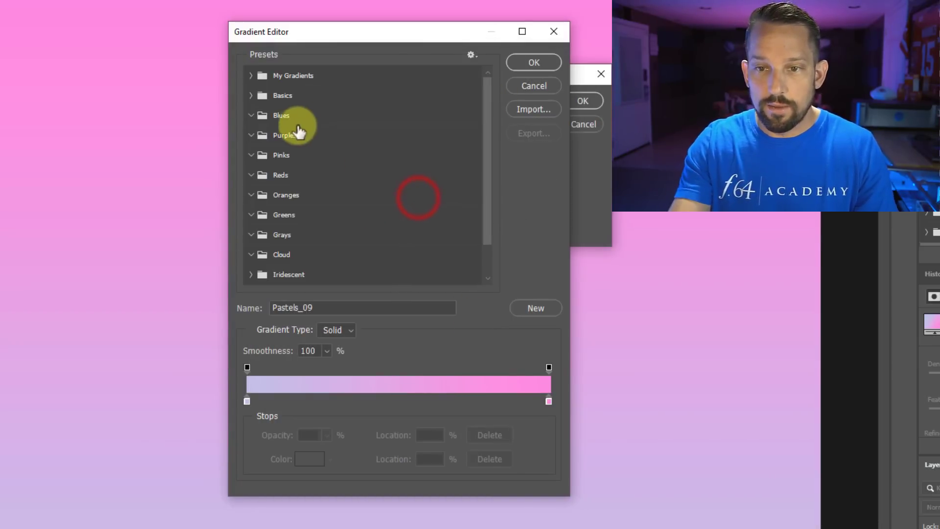
# - Delete the preset folders Basics through Neutrals, keeping only My Gradients
pyautogui.click(262, 95)
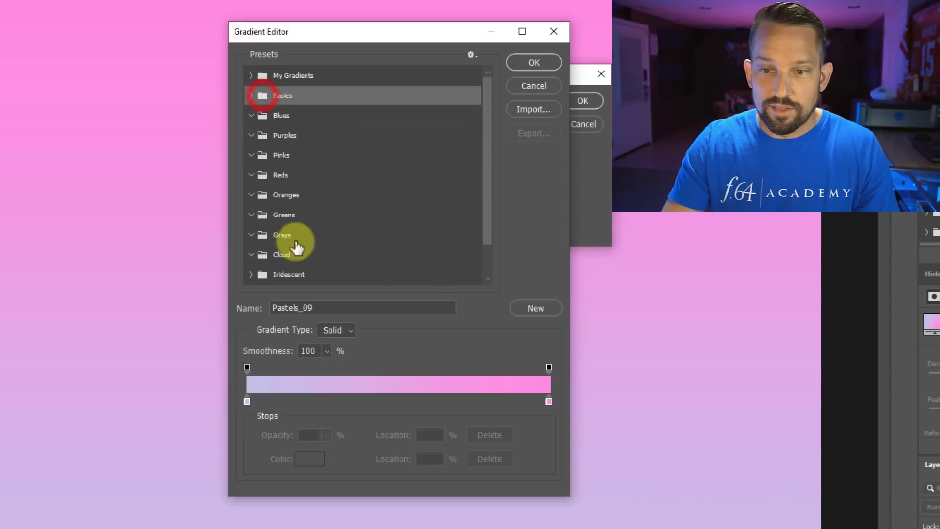
pyautogui.scroll(-2, 294, 267)
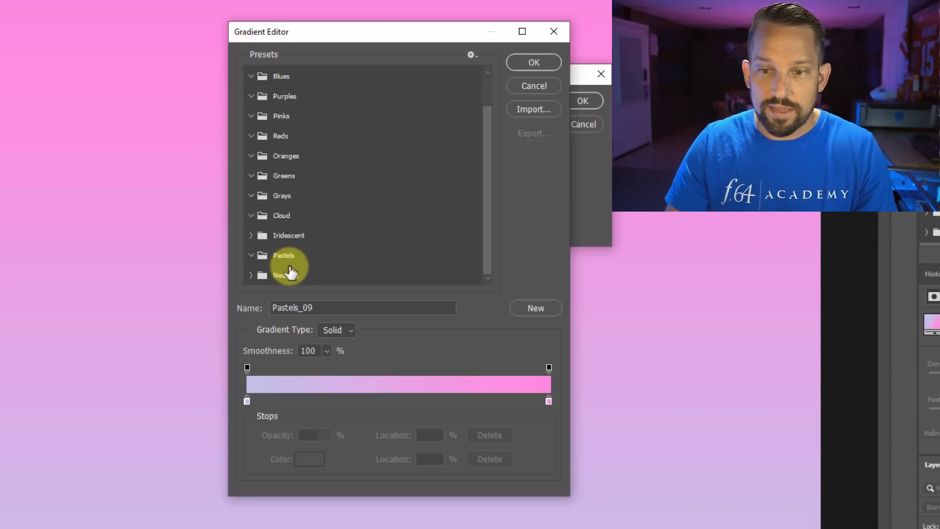
pyautogui.scroll(2, 326, 215)
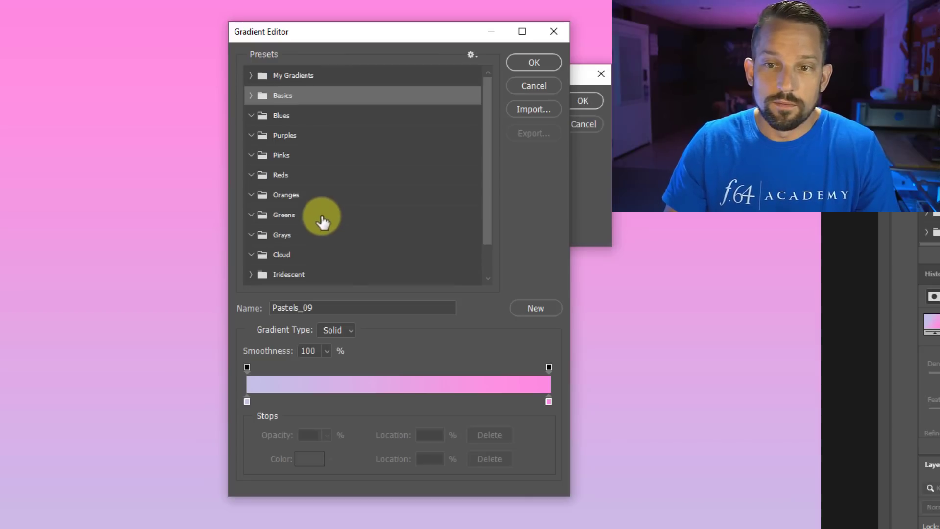
pyautogui.click(296, 137)
pyautogui.click(270, 94)
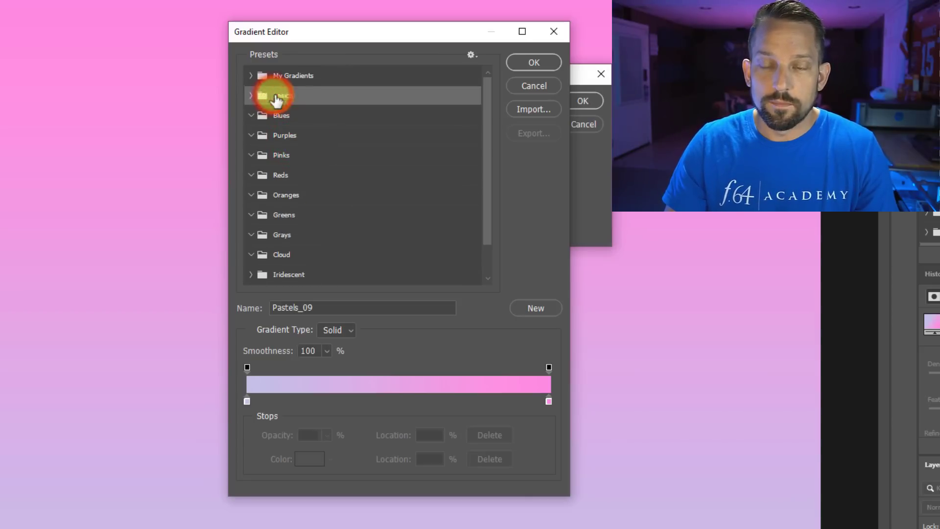
pyautogui.scroll(-2, 321, 226)
pyautogui.keyDown('shift'); pyautogui.click(302, 274); pyautogui.keyUp('shift')
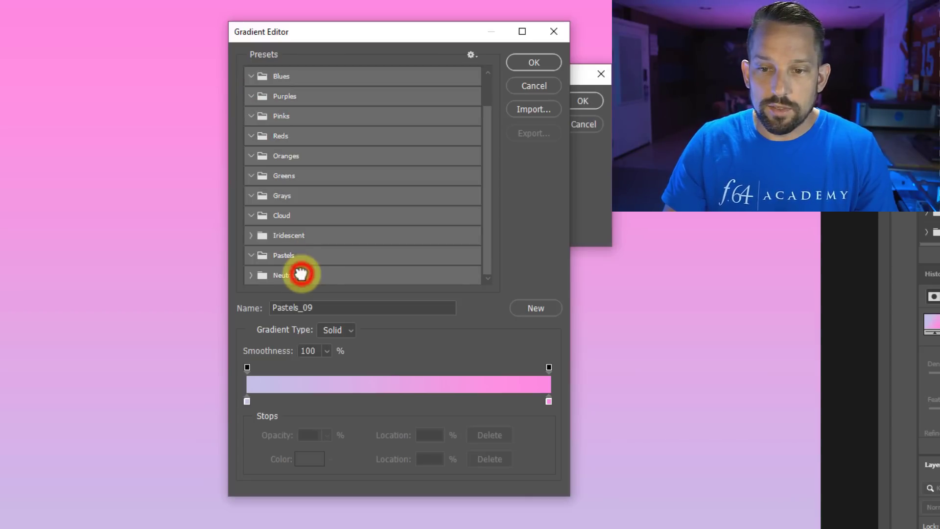
pyautogui.scroll(2, 289, 167)
pyautogui.rightClick(291, 95)
pyautogui.click(319, 149)
pyautogui.click(392, 195)
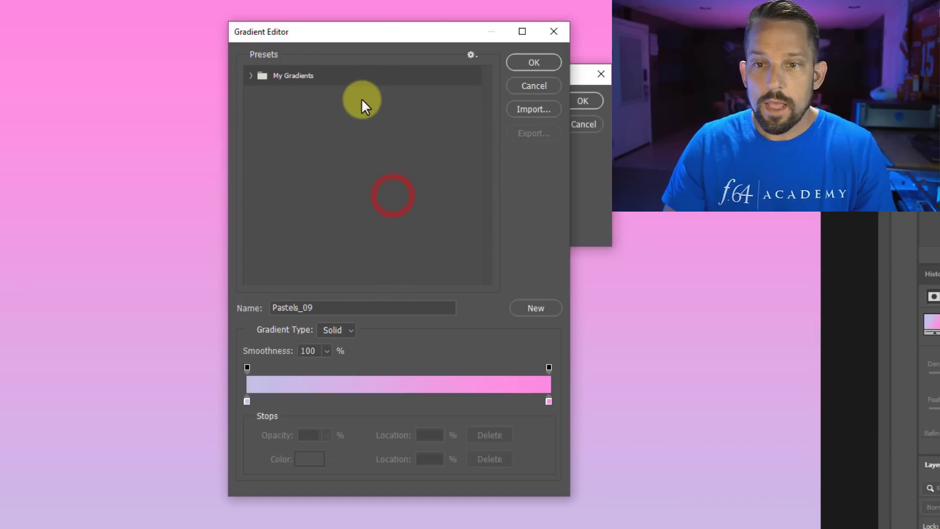
# - Import the exported gradients file and drag its presets out of their folder to the top level
pyautogui.click(520, 109)
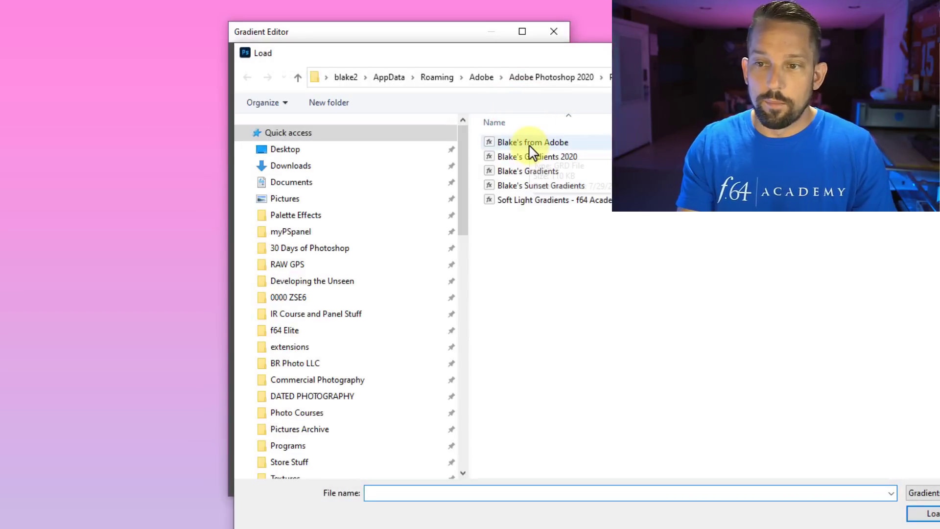
pyautogui.doubleClick(531, 142)
pyautogui.click(250, 96)
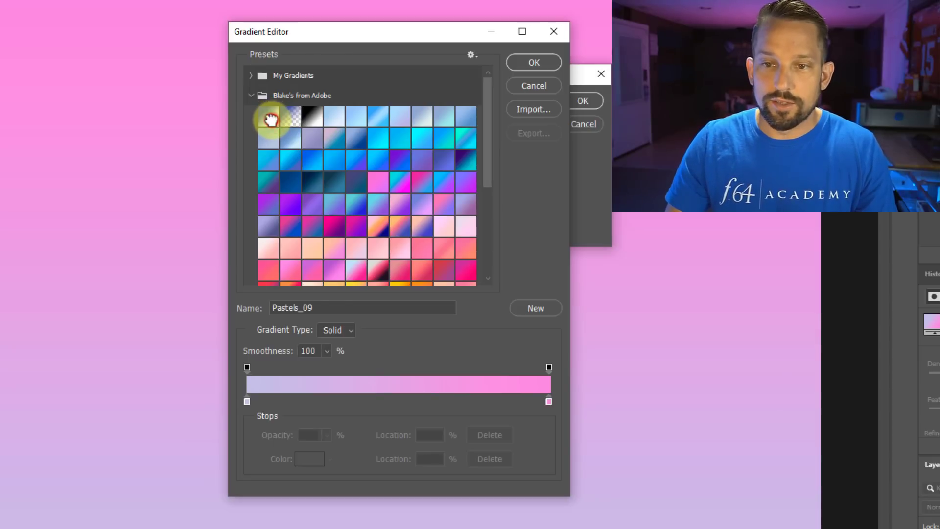
pyautogui.click(271, 119)
pyautogui.scroll(-5, 353, 204)
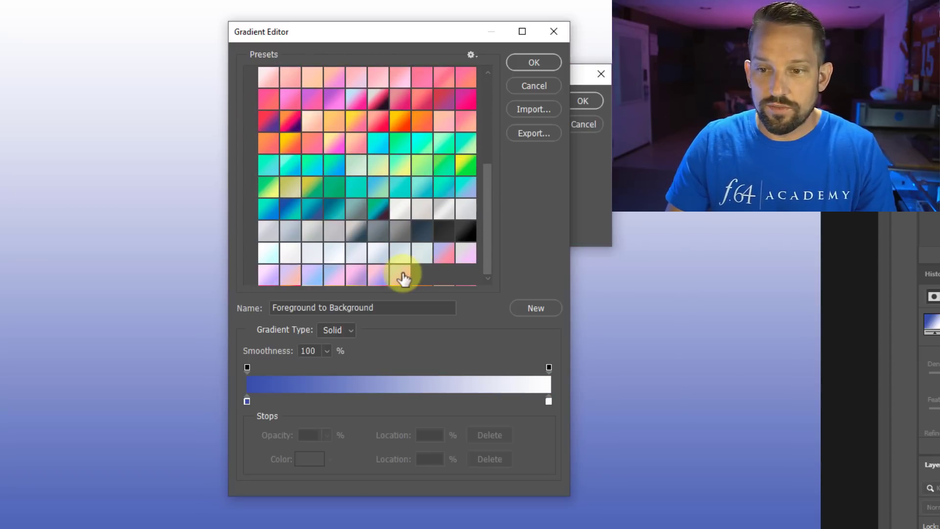
pyautogui.scroll(10, 381, 230)
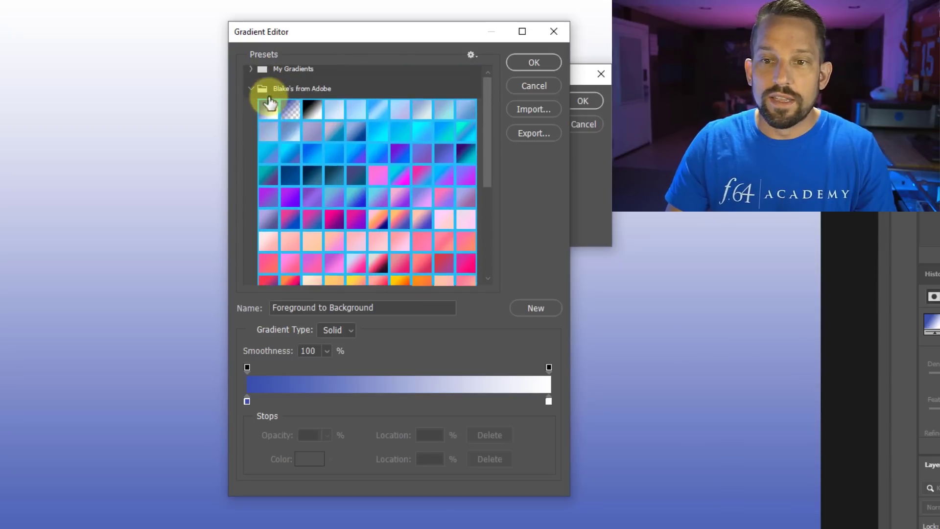
pyautogui.moveTo(269, 104); pyautogui.dragTo(340, 142)
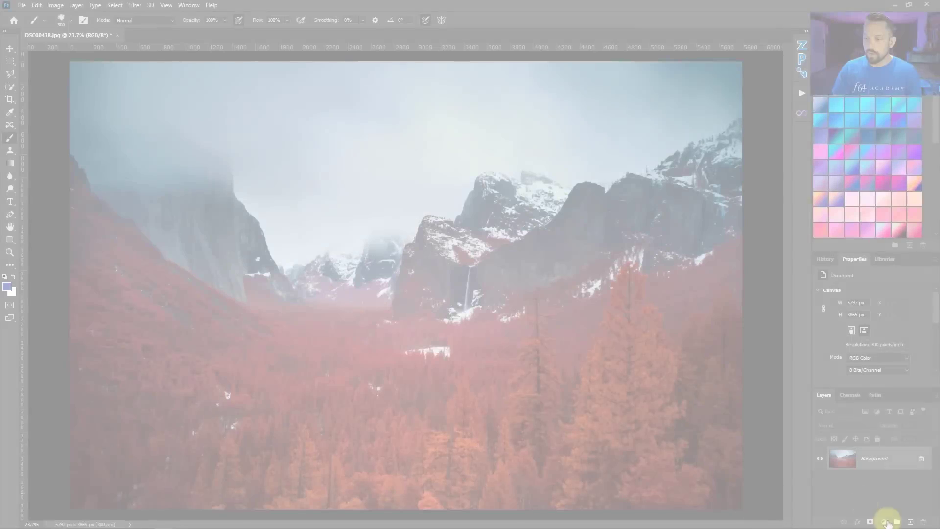
# - Add a Gradient fill layer using the light-blue preset gradient
pyautogui.click(884, 522)
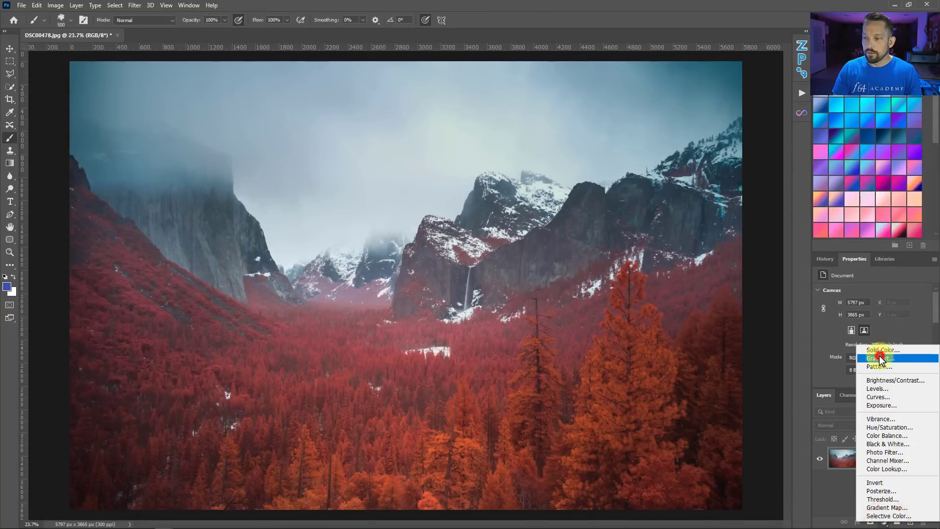
pyautogui.click(880, 359)
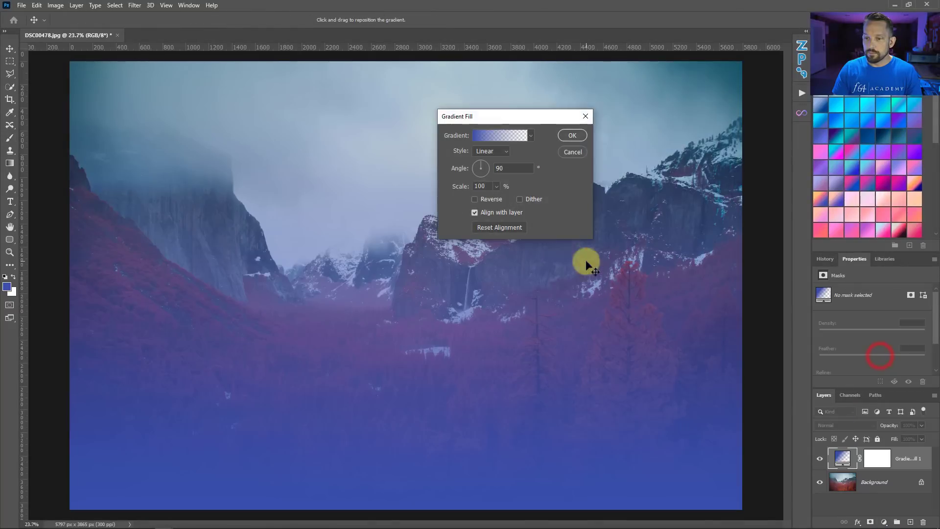
pyautogui.click(501, 138)
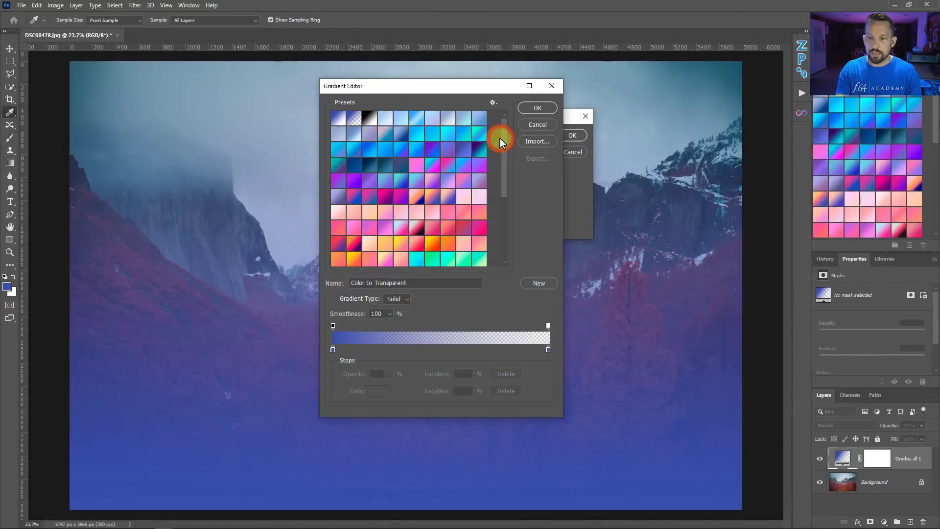
pyautogui.click(386, 117)
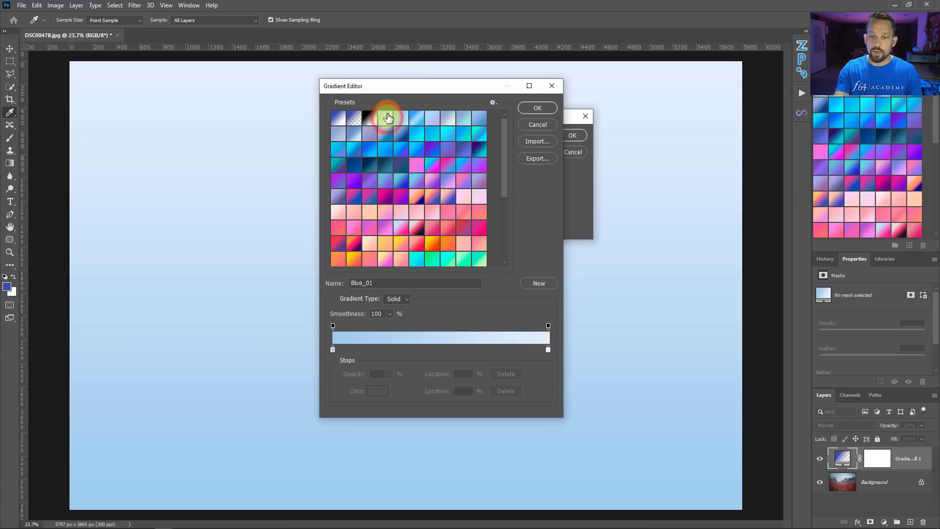
pyautogui.click(532, 109)
pyautogui.click(573, 135)
# - Blend the gradient fill in Soft Light at about 10% opacity and compare with it hidden
pyautogui.press('b')
pyautogui.click(836, 424)
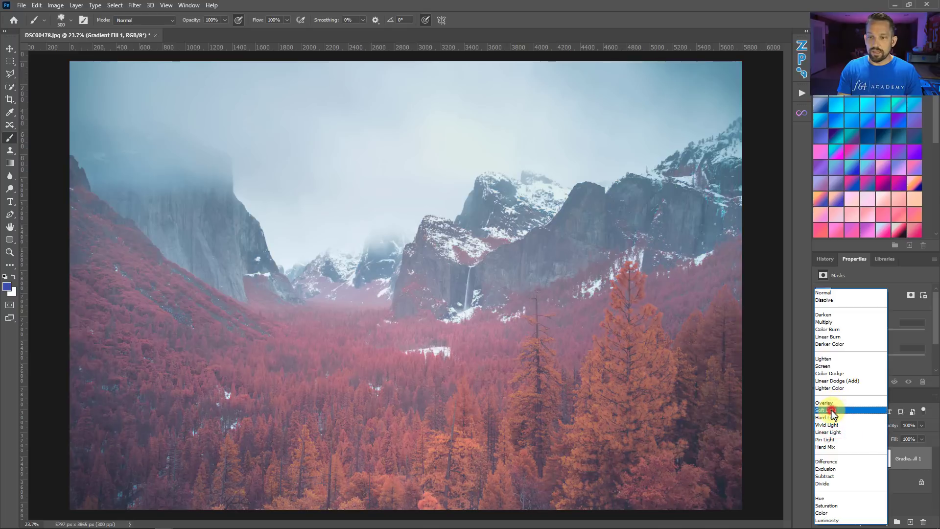
pyautogui.click(832, 409)
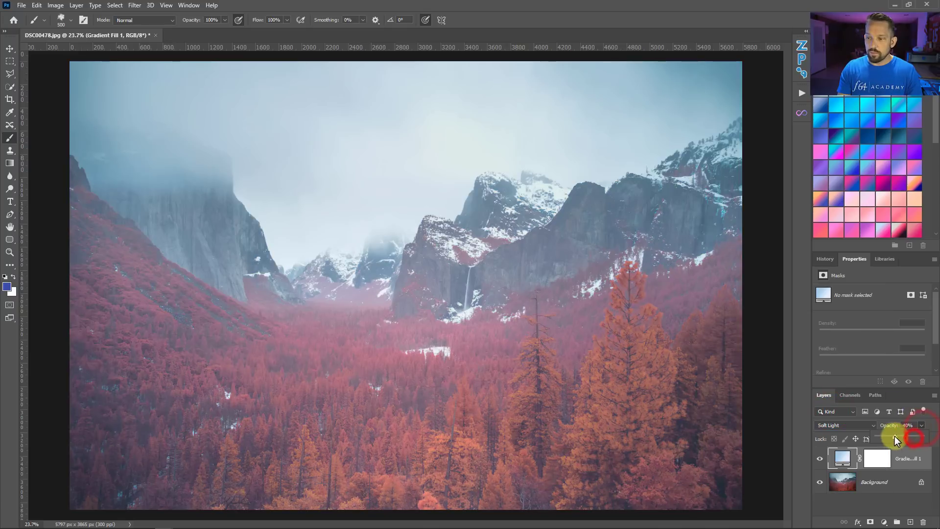
pyautogui.moveTo(892, 436); pyautogui.dragTo(880, 436)
pyautogui.click(820, 458)
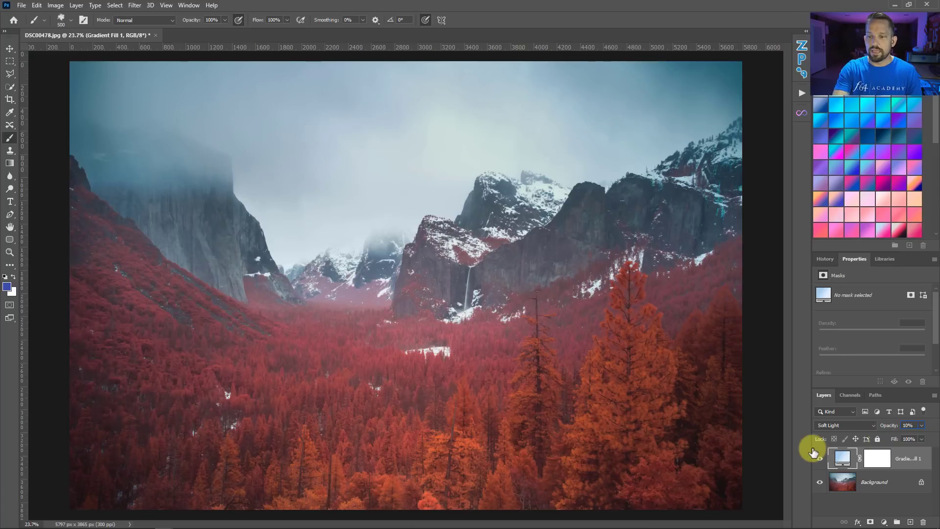
pyautogui.click(820, 457)
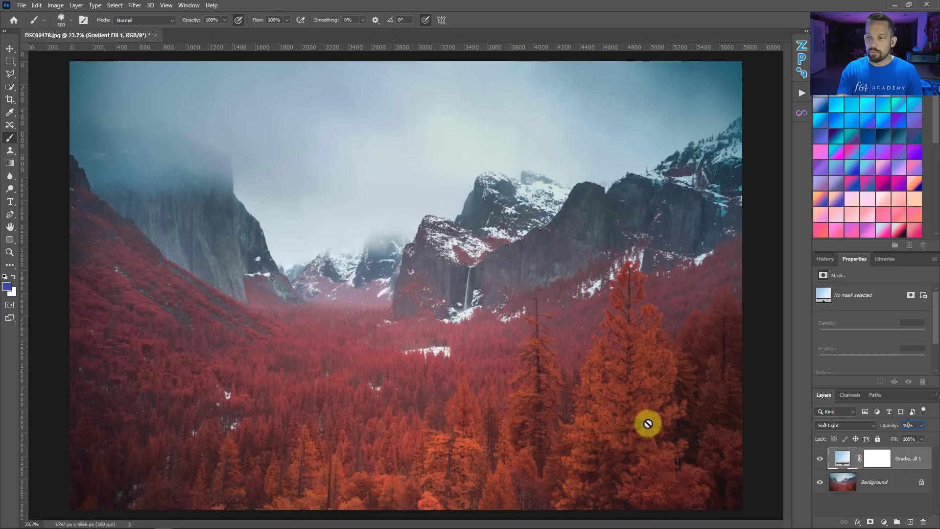
# - Sample the fill's gradient stops from the photo: tree red on the left, slate blue-grey on the right
pyautogui.doubleClick(842, 457)
pyautogui.click(485, 136)
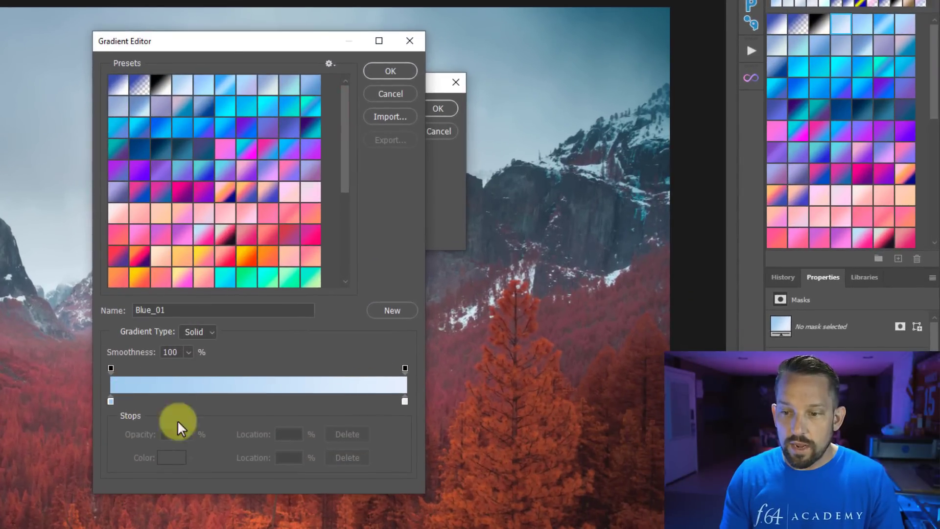
pyautogui.doubleClick(110, 400)
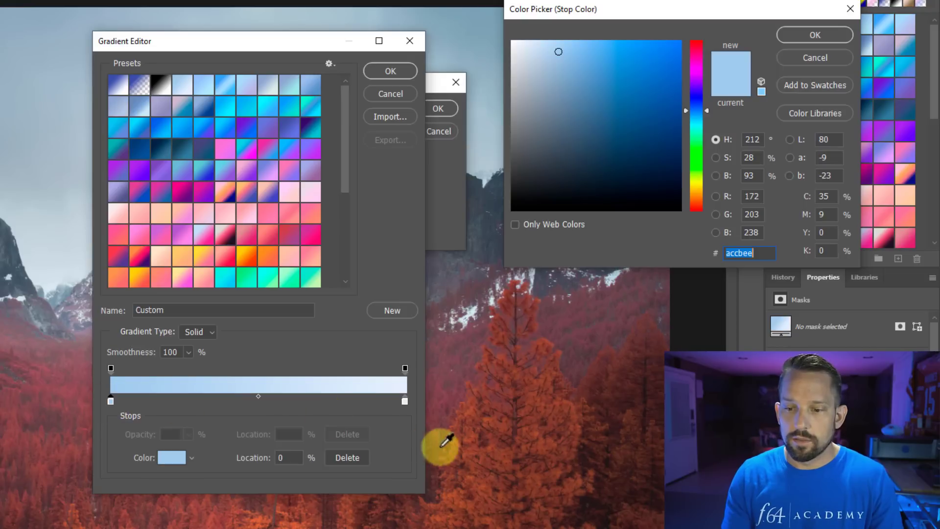
pyautogui.click(596, 487)
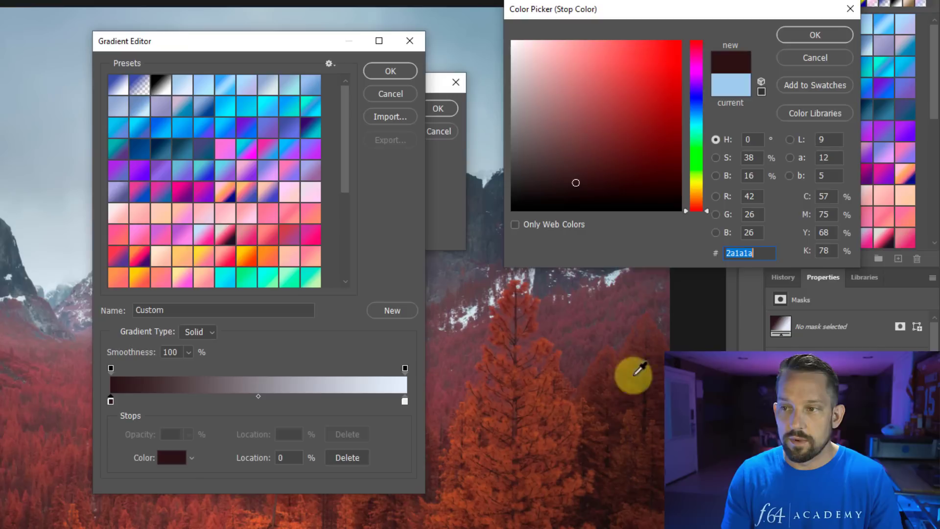
pyautogui.click(799, 37)
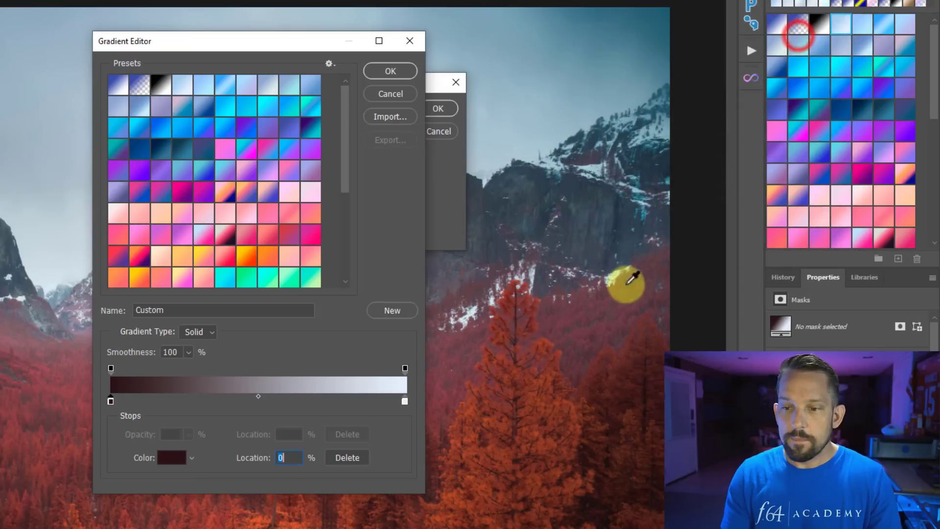
pyautogui.click(406, 404)
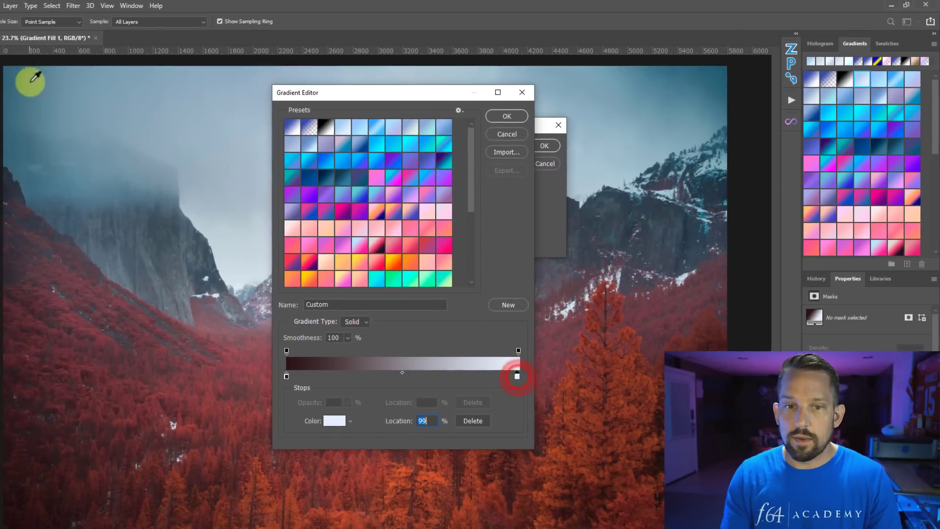
pyautogui.click(47, 106)
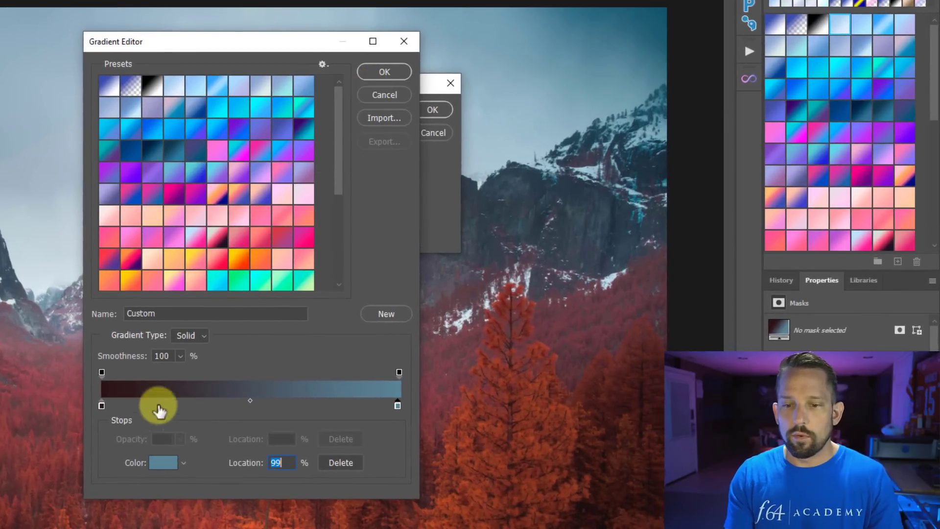
pyautogui.doubleClick(102, 405)
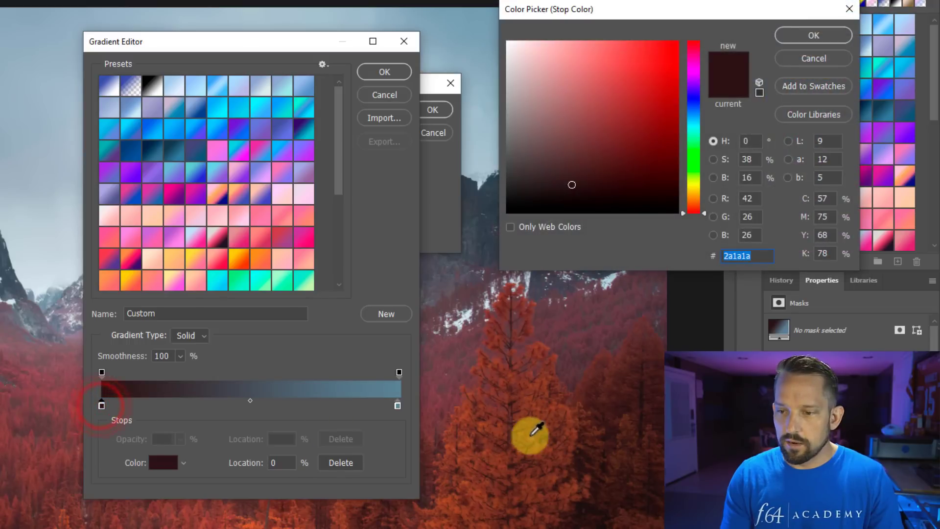
pyautogui.moveTo(539, 445); pyautogui.dragTo(531, 447)
pyautogui.press('Return')
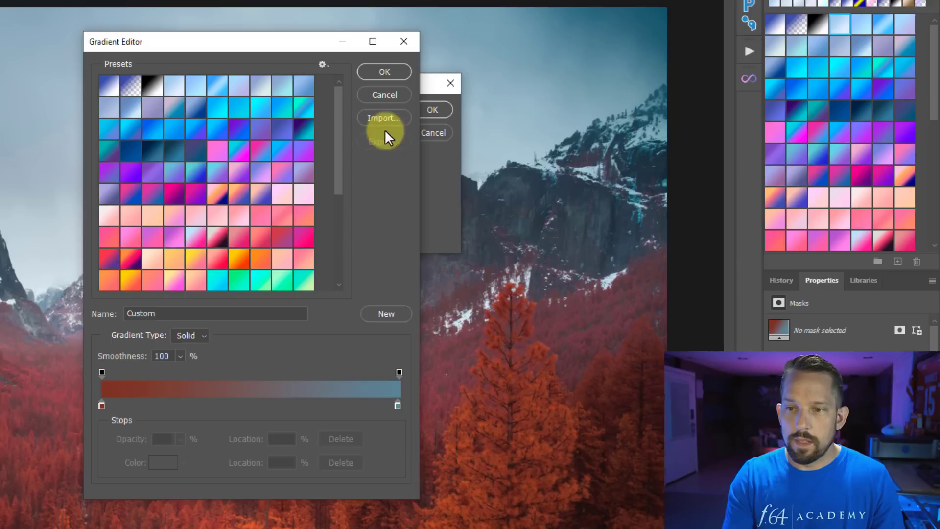
# - Save the gradient as a new preset named Aerochrome and place it in the main presets grid
pyautogui.moveTo(338, 157); pyautogui.dragTo(347, 257)
pyautogui.click(188, 316)
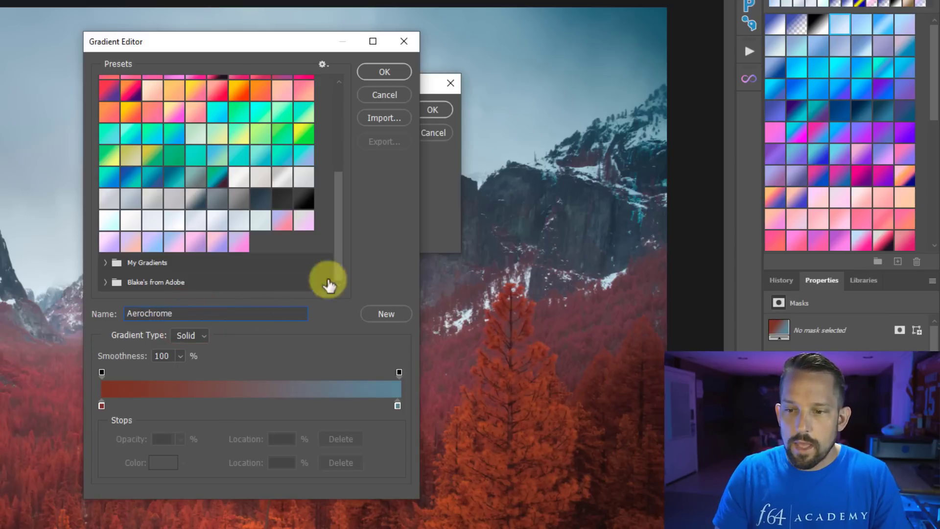
pyautogui.click(397, 315)
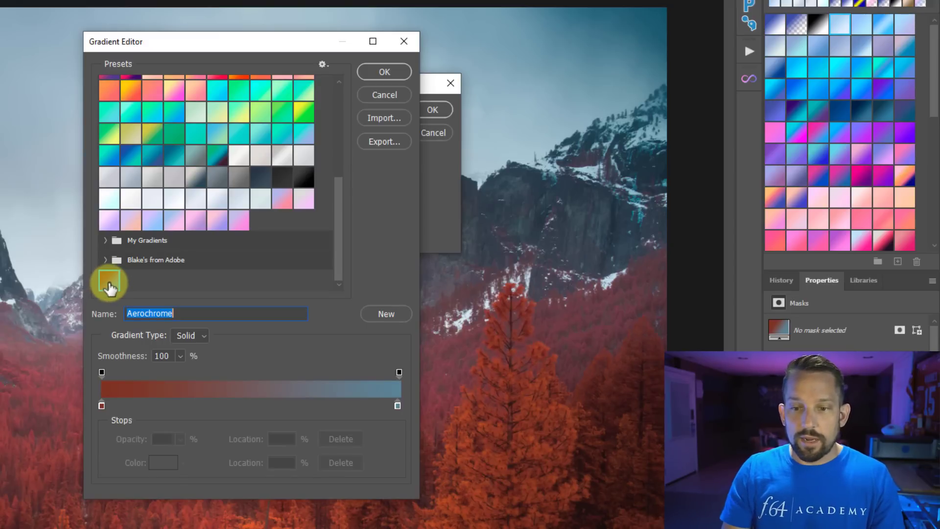
pyautogui.moveTo(108, 286); pyautogui.dragTo(271, 245)
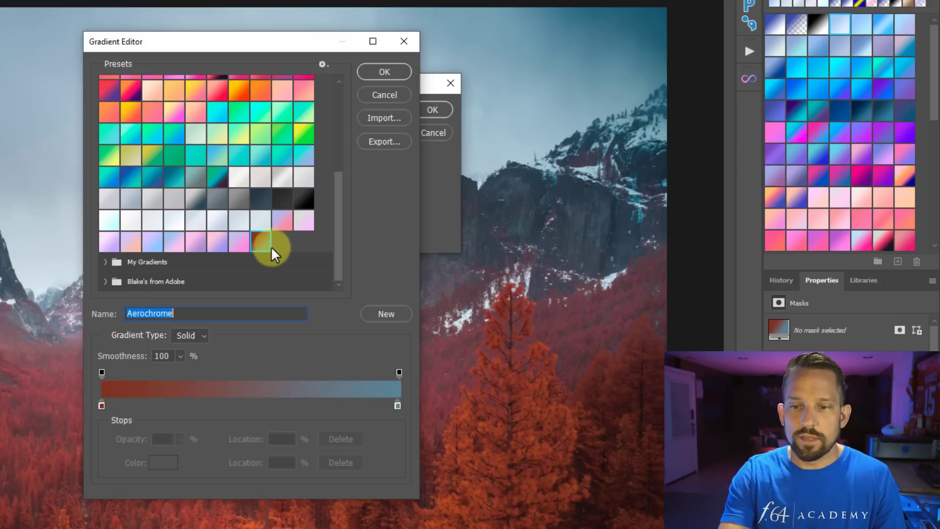
# - Recolour the gradient stops to a brighter orange-red and vivid blue 1c8dd5, and name it Aerochrome 2
pyautogui.doubleClick(100, 405)
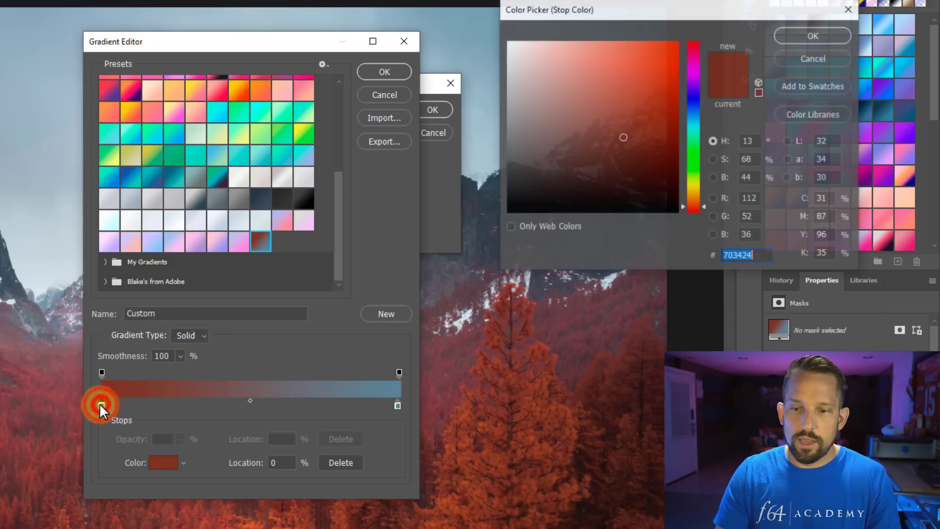
pyautogui.moveTo(615, 130)
pyautogui.mouseDown()
pyautogui.moveTo(606, 110)
pyautogui.moveTo(630, 110)
pyautogui.moveTo(647, 89)
pyautogui.mouseUp()
pyautogui.click(809, 37)
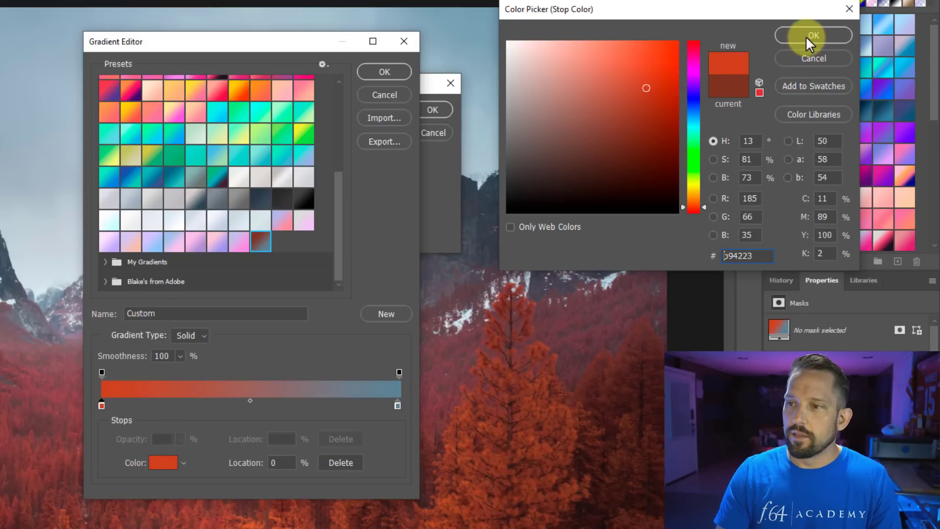
pyautogui.doubleClick(396, 404)
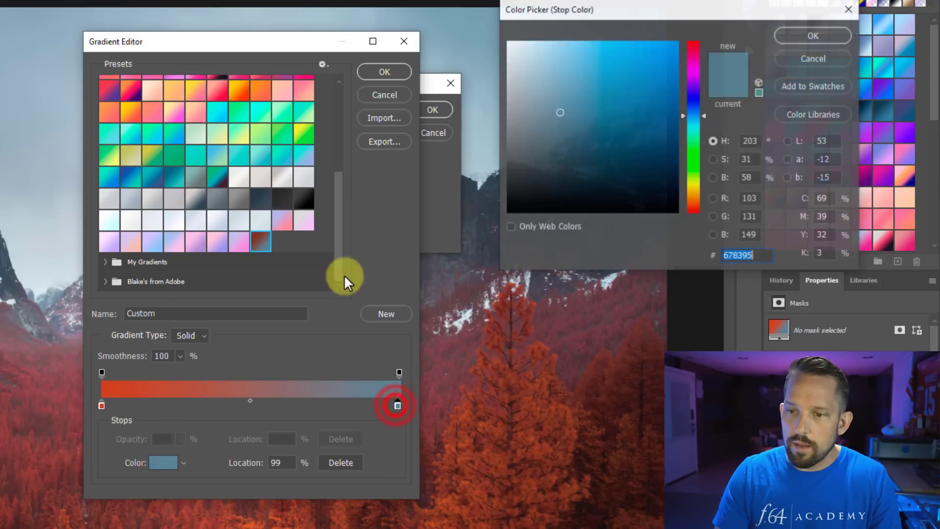
pyautogui.moveTo(623, 92); pyautogui.dragTo(655, 69)
pyautogui.click(798, 35)
pyautogui.click(235, 312)
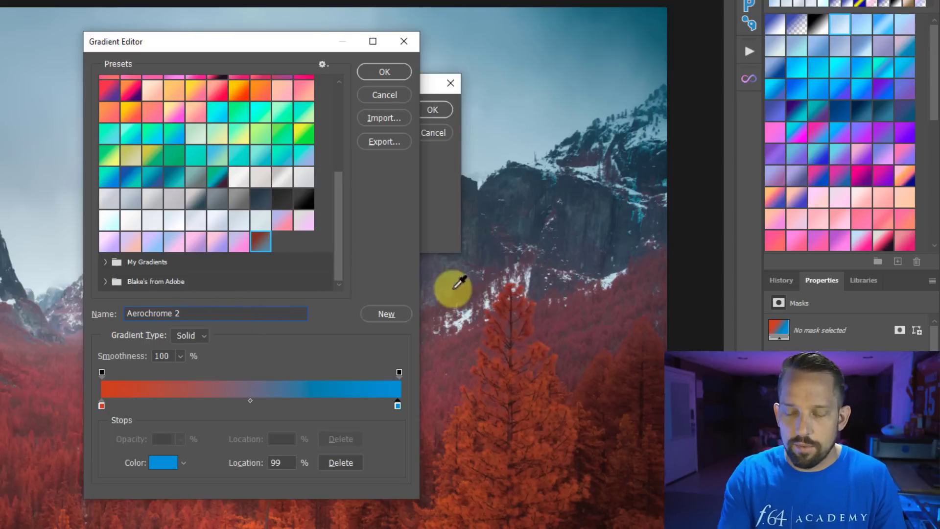
# - Save the brighter gradient as a new preset and compare it with the original Aerochrome
pyautogui.click(392, 315)
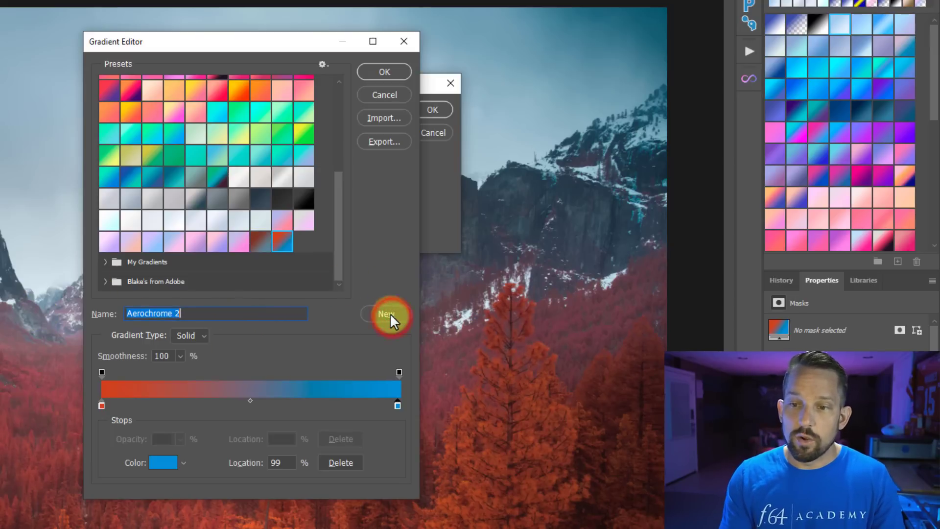
pyautogui.click(260, 243)
pyautogui.click(274, 245)
pyautogui.click(268, 245)
pyautogui.click(286, 247)
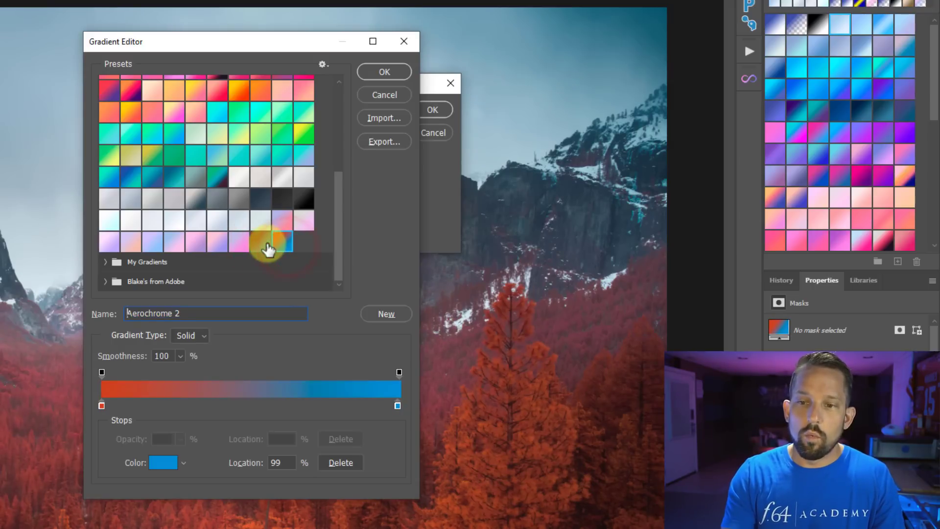
pyautogui.click(263, 243)
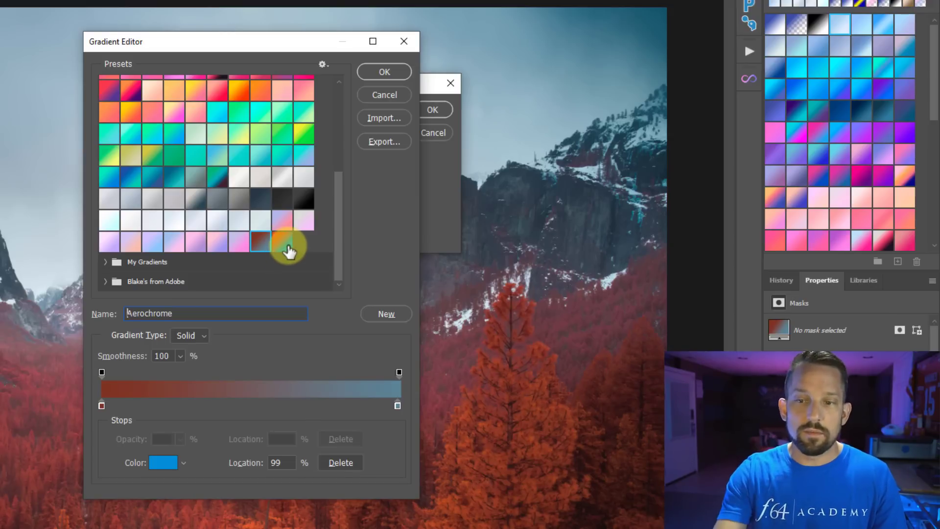
# - Select all gradient presets from the first through the last, Aerochrome 2
pyautogui.scroll(5, 289, 250)
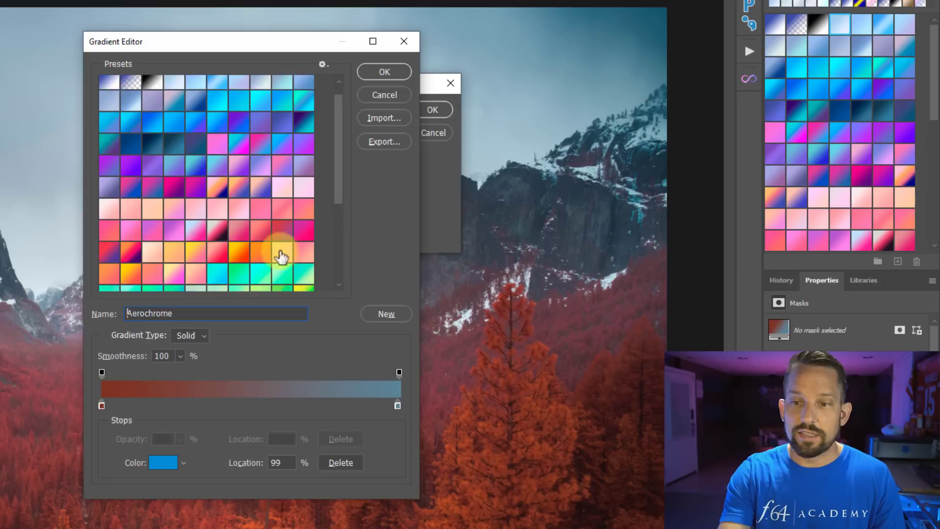
pyautogui.scroll(-6, 281, 257)
pyautogui.click(277, 244)
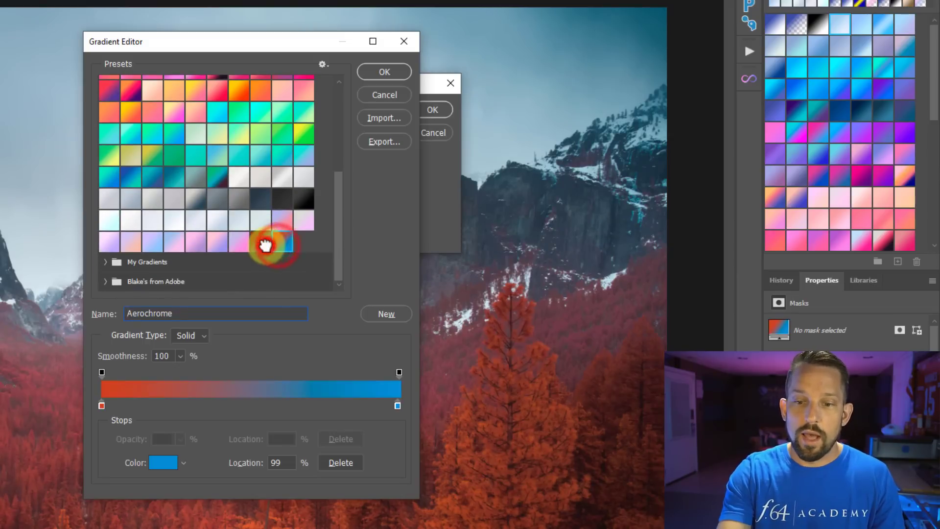
pyautogui.click(277, 244)
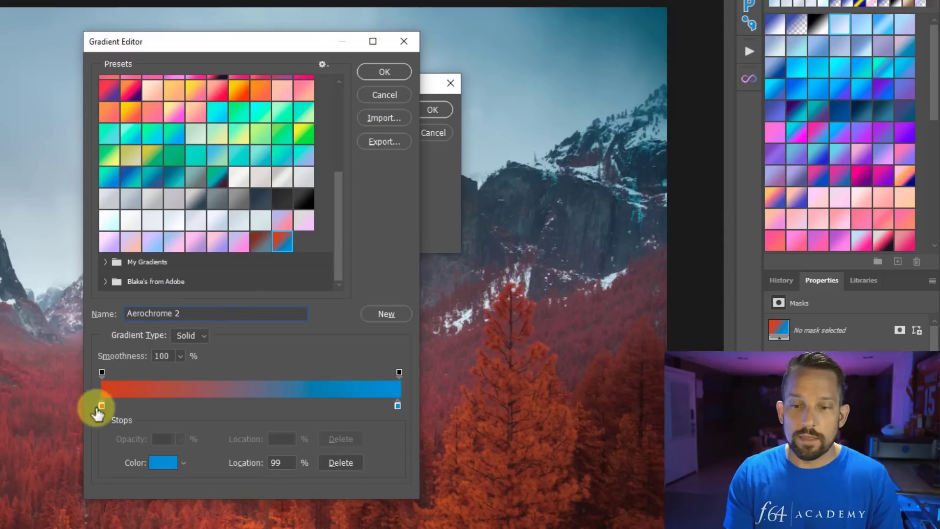
pyautogui.click(296, 237)
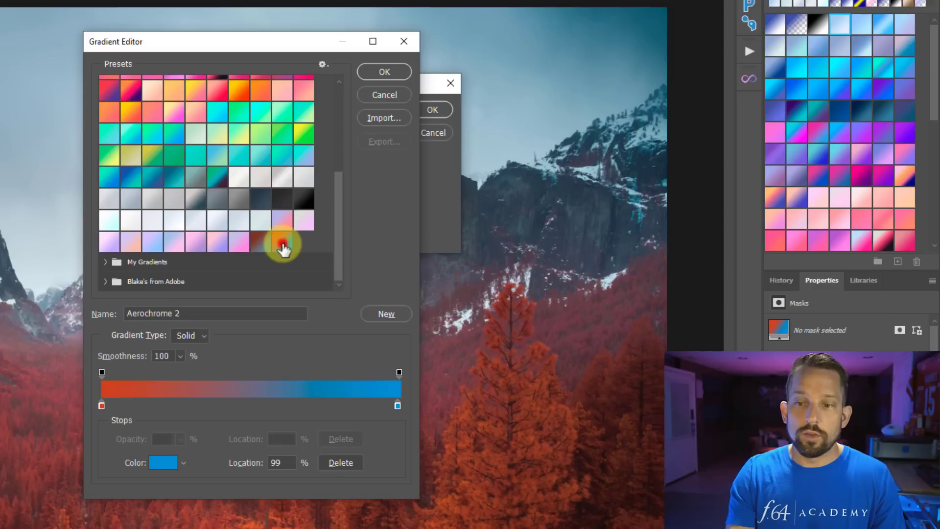
pyautogui.click(282, 242)
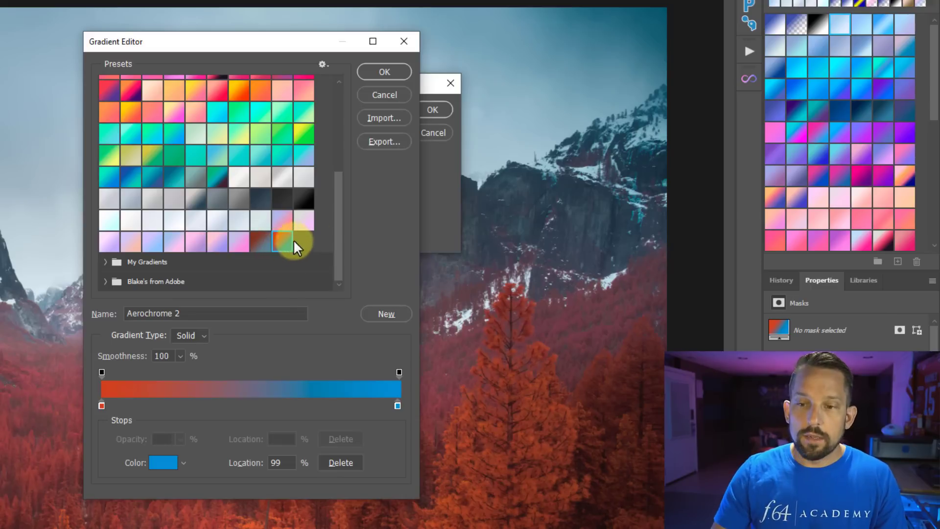
pyautogui.moveTo(338, 214); pyautogui.dragTo(339, 129)
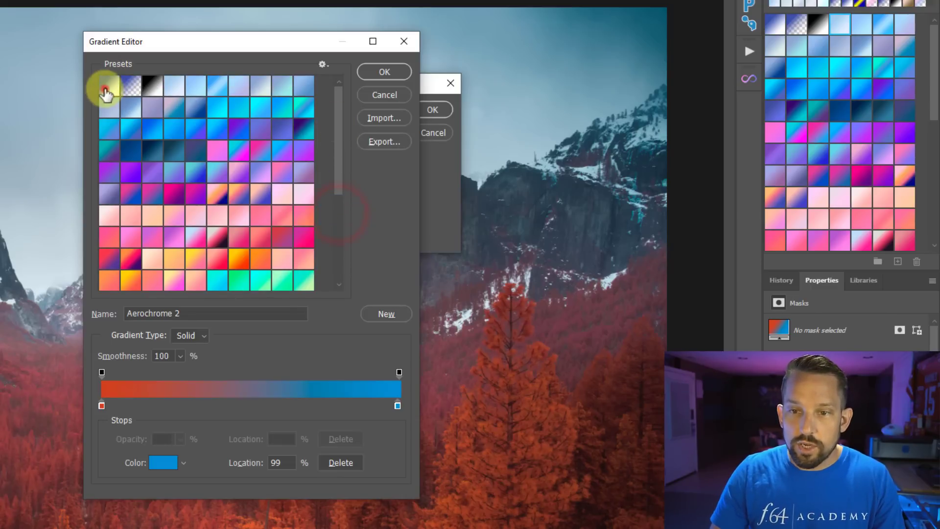
pyautogui.keyDown('shift'); pyautogui.click(102, 88); pyautogui.keyUp('shift')
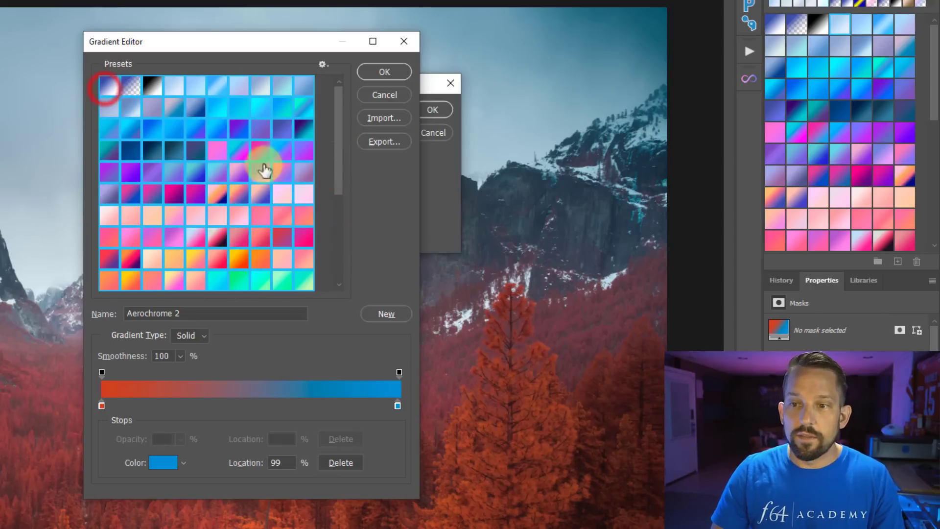
# - Export the selected presets as a new .GRD file in the Gradients presets folder
pyautogui.click(374, 142)
pyautogui.click(345, 151)
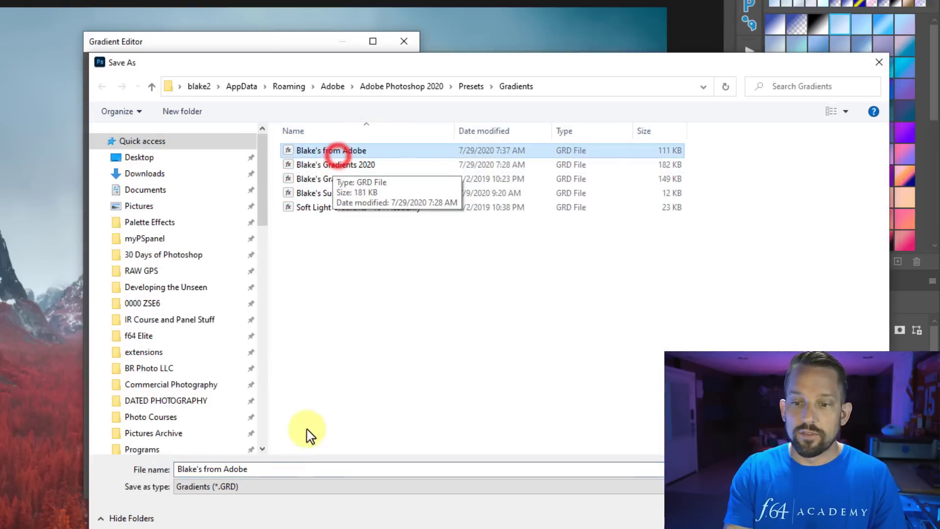
pyautogui.click(283, 469)
pyautogui.click(280, 469)
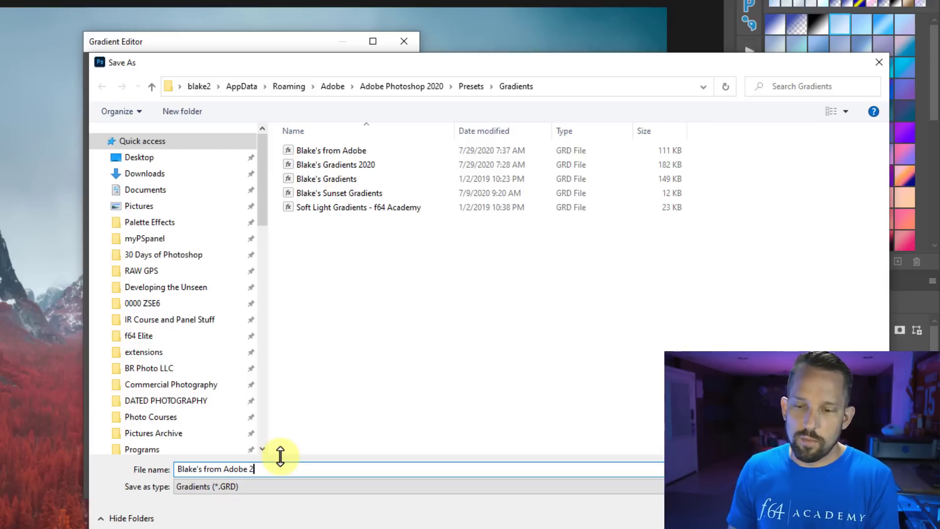
pyautogui.press('Return')
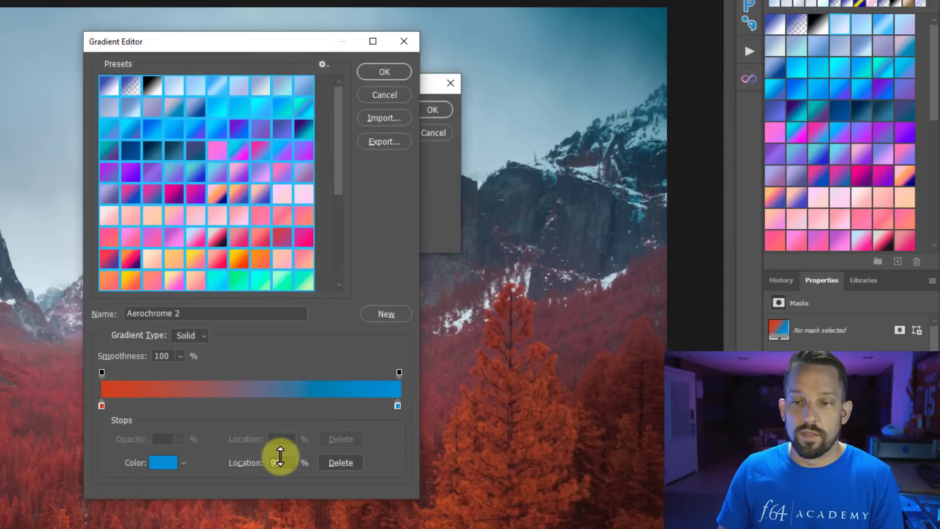
# - Confirm and close the Gradient Editor and Gradient Fill dialogs
pyautogui.moveTo(319, 193); pyautogui.dragTo(319, 194)
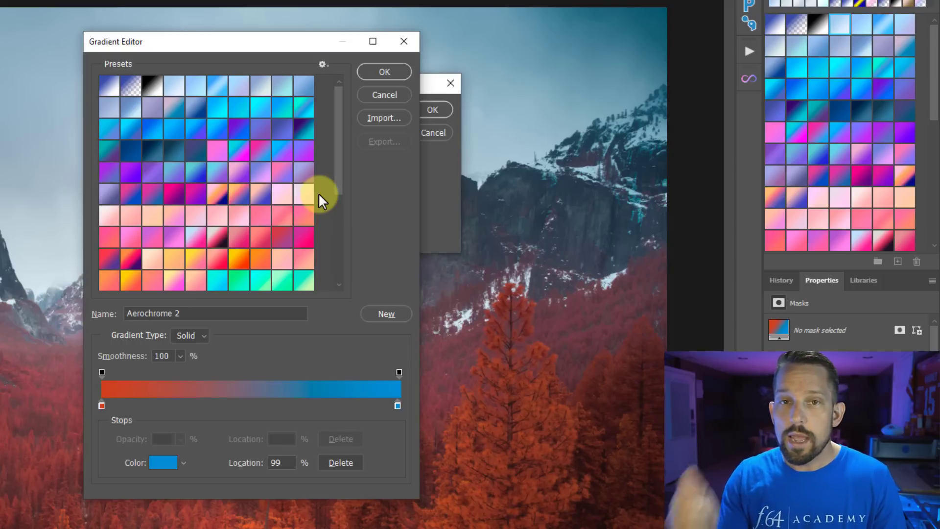
pyautogui.click(370, 97)
pyautogui.click(424, 132)
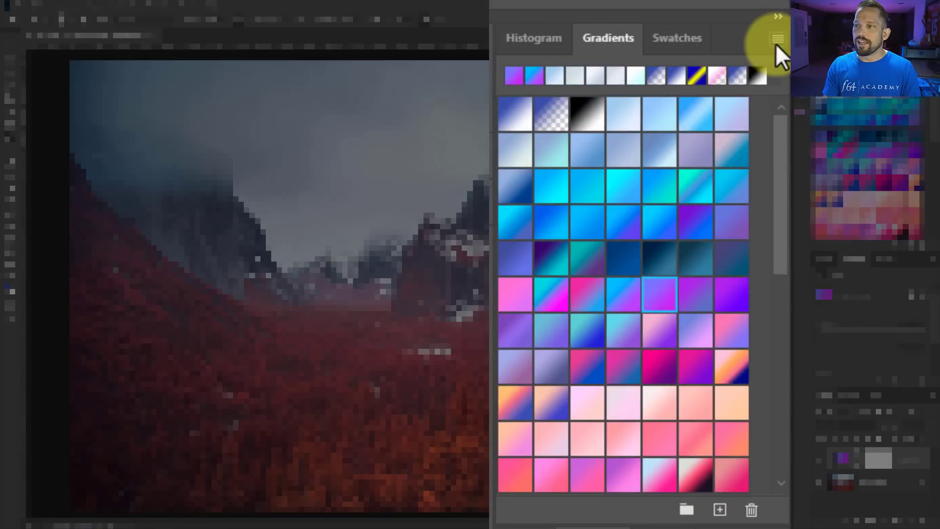
pyautogui.click(778, 40)
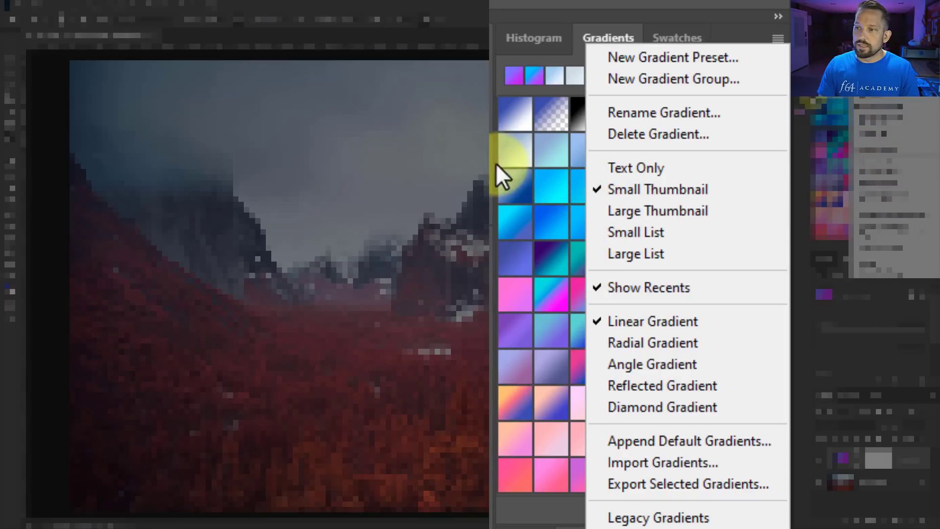
pyautogui.click(632, 210)
pyautogui.click(777, 39)
pyautogui.click(616, 169)
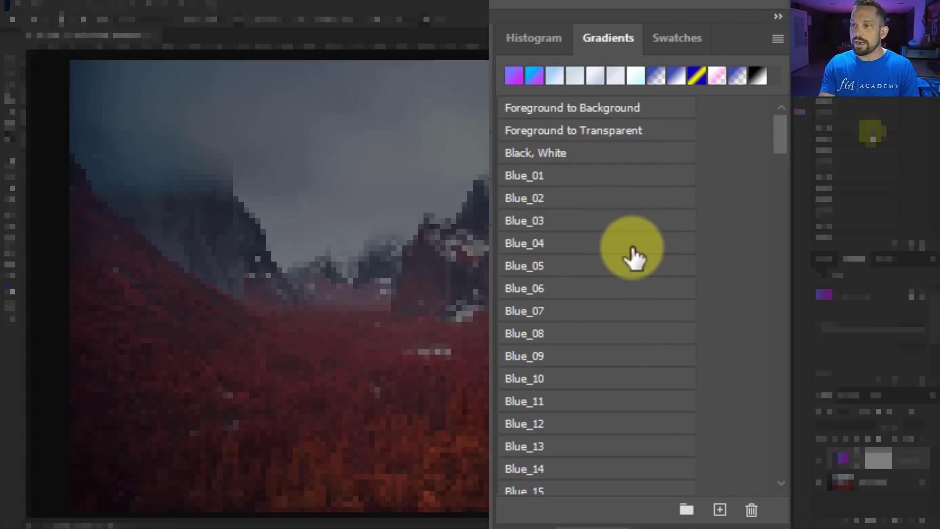
pyautogui.click(779, 39)
pyautogui.click(633, 183)
pyautogui.click(779, 38)
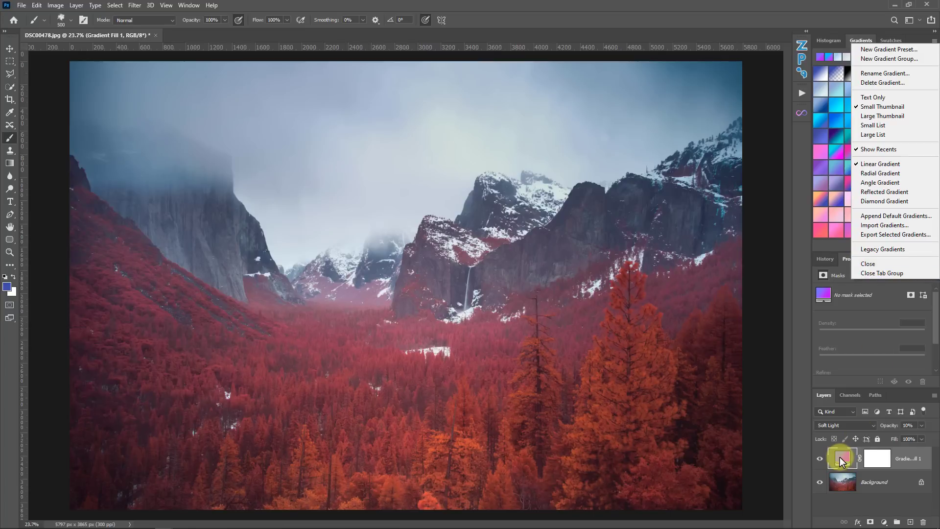
# - Change Gradient Fill 1's style to Diamond
pyautogui.click(842, 460)
pyautogui.doubleClick(843, 461)
pyautogui.click(493, 151)
pyautogui.click(487, 187)
pyautogui.click(576, 136)
# - Raise the Gradient Fill layer's opacity to 68%
pyautogui.press('b')
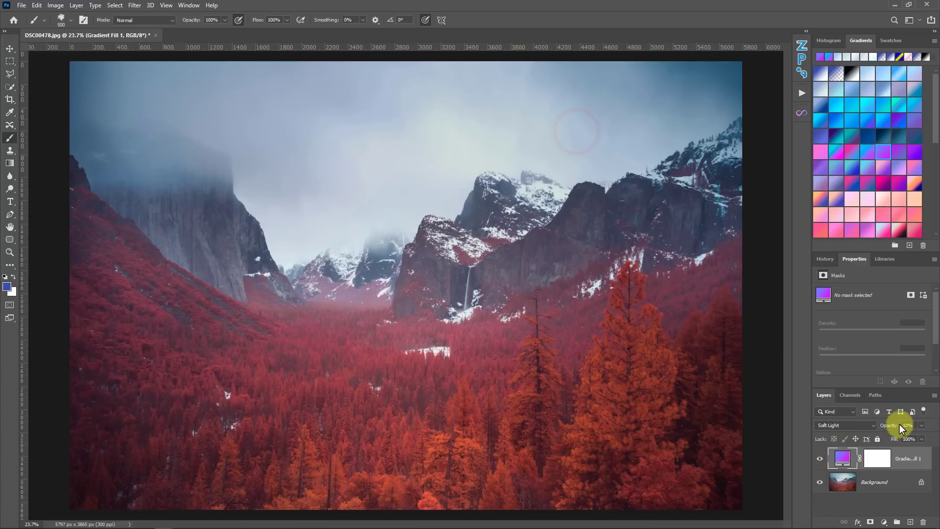
pyautogui.moveTo(921, 425); pyautogui.dragTo(920, 440)
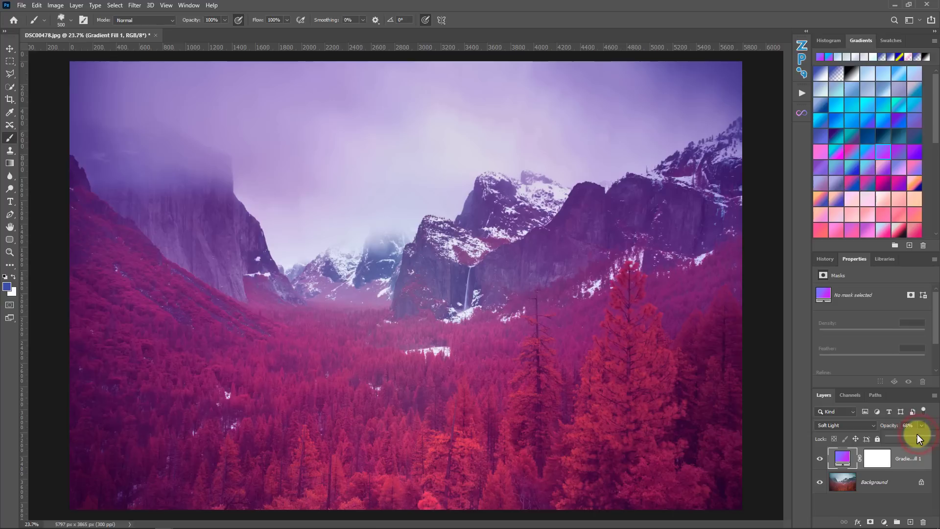
pyautogui.doubleClick(846, 463)
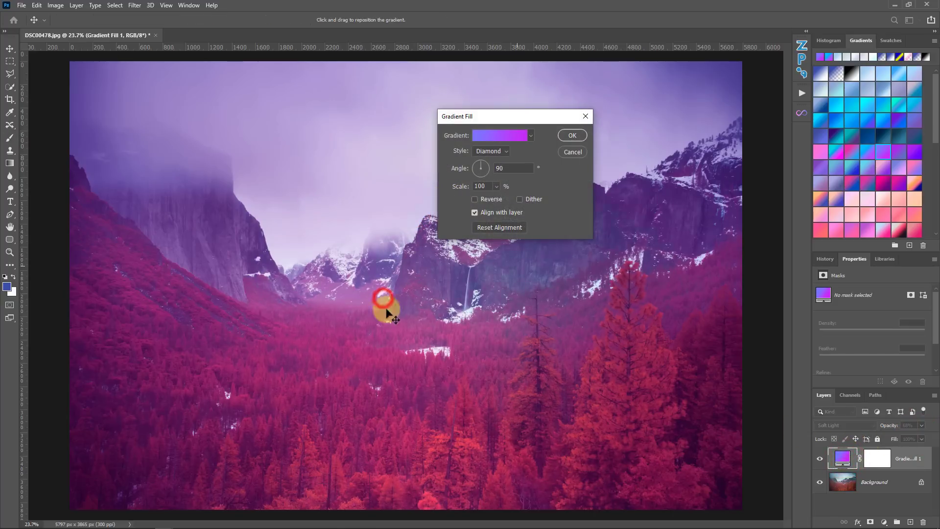
pyautogui.click(577, 138)
pyautogui.press('b')
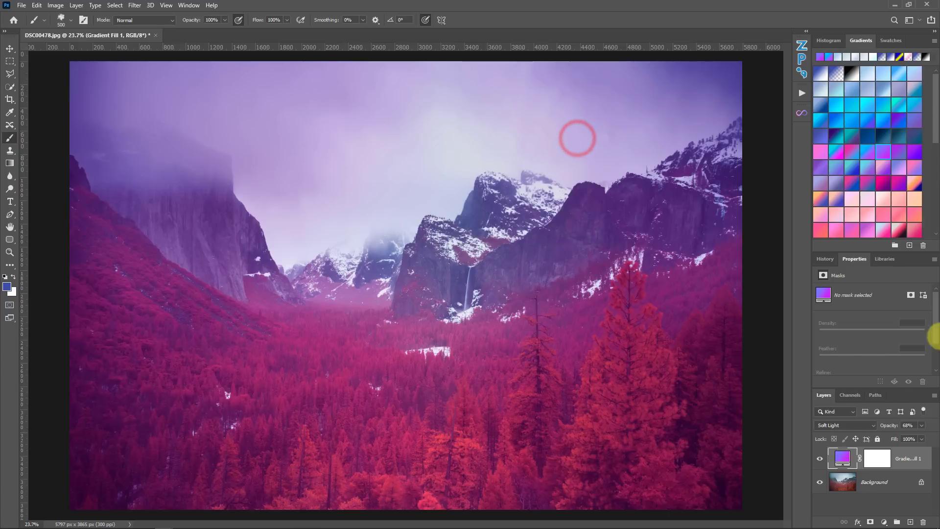
# - Apply a red-pink gradient preset to the fill layer
pyautogui.click(900, 185)
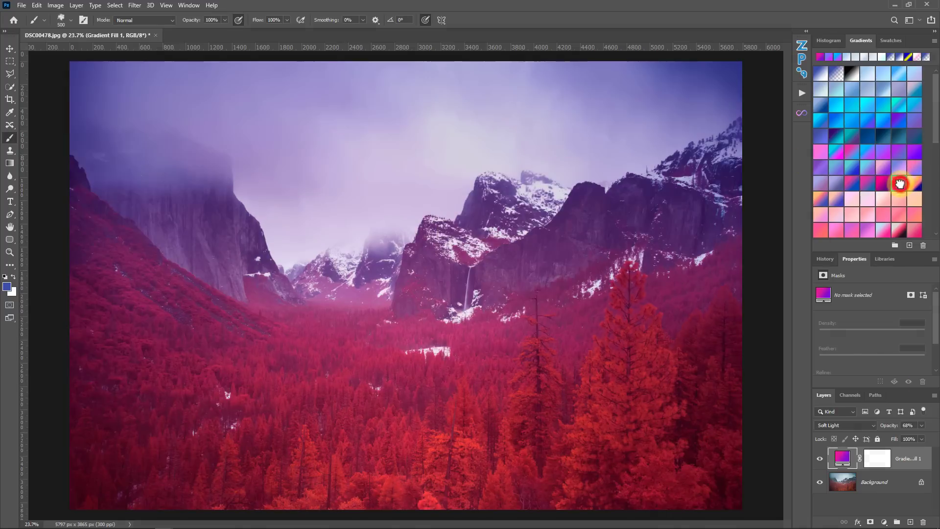
pyautogui.doubleClick(841, 457)
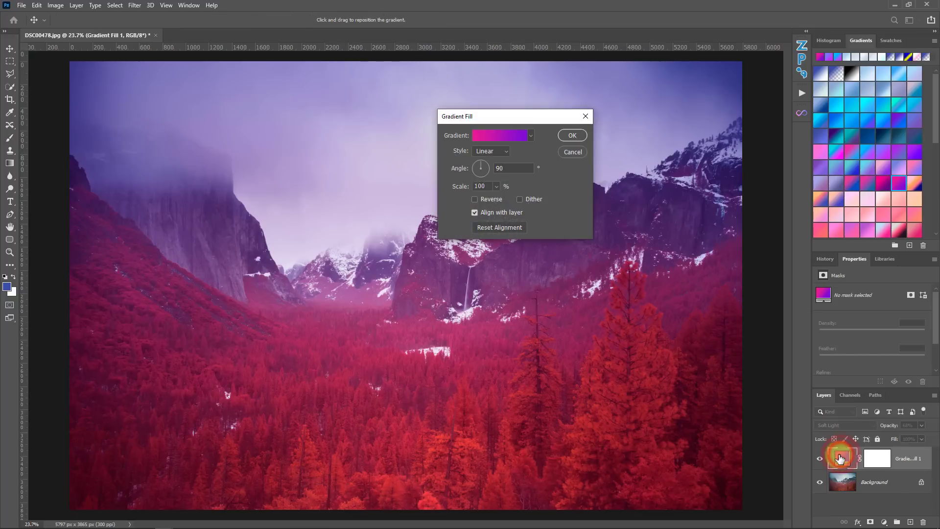
pyautogui.click(572, 153)
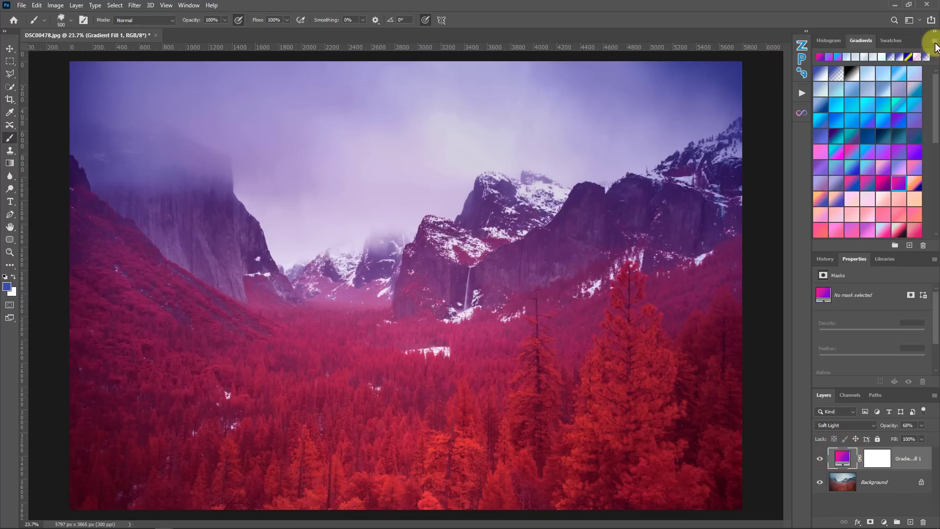
# - Make clicked presets apply as Diamond gradients and try two pink presets on the fill
pyautogui.click(934, 42)
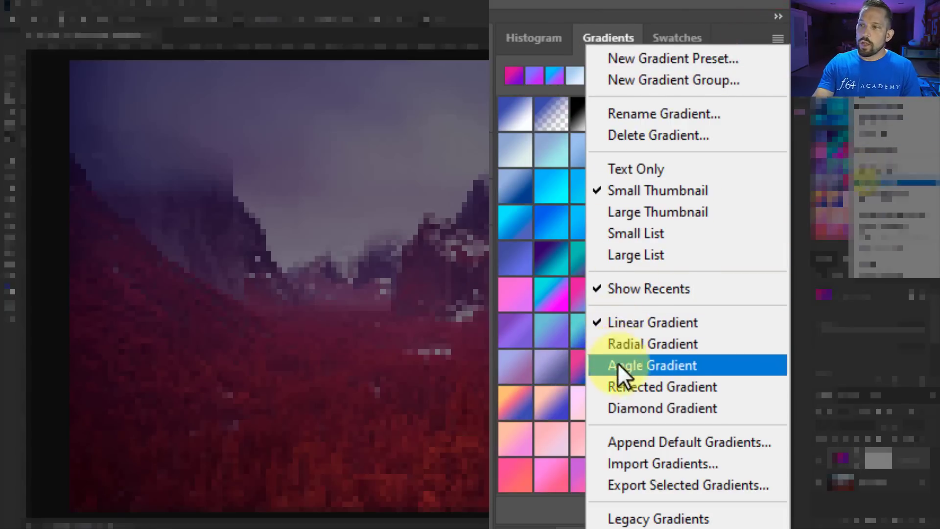
pyautogui.click(614, 408)
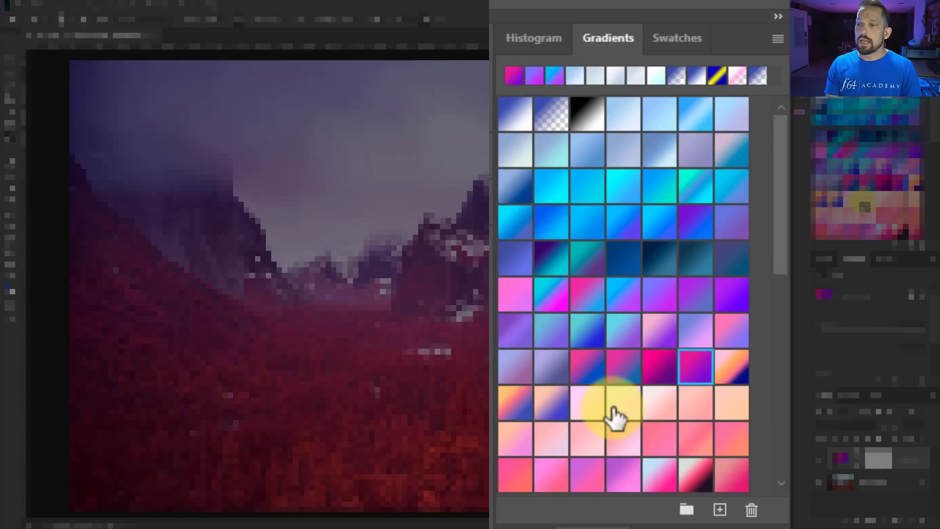
pyautogui.click(663, 431)
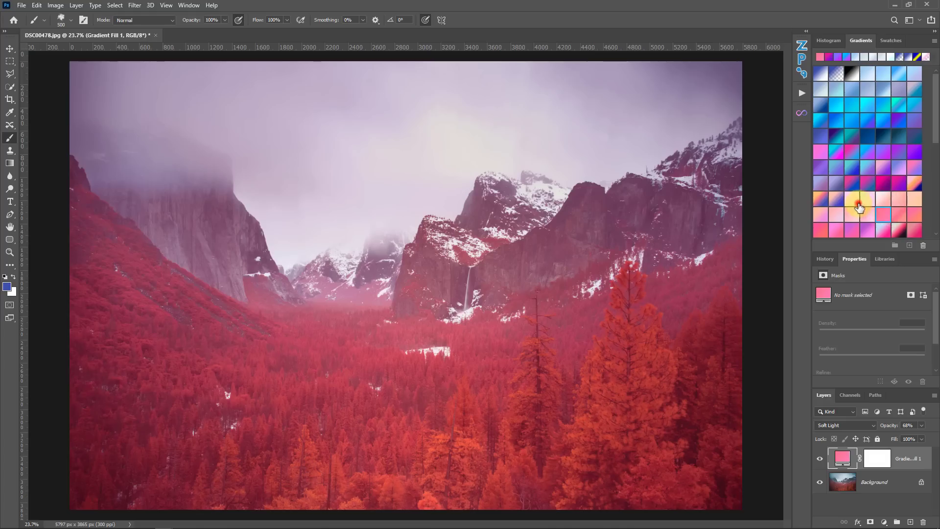
pyautogui.click(600, 413)
# - Set the fill style to Linear and apply a magenta-purple gradient preset
pyautogui.doubleClick(842, 458)
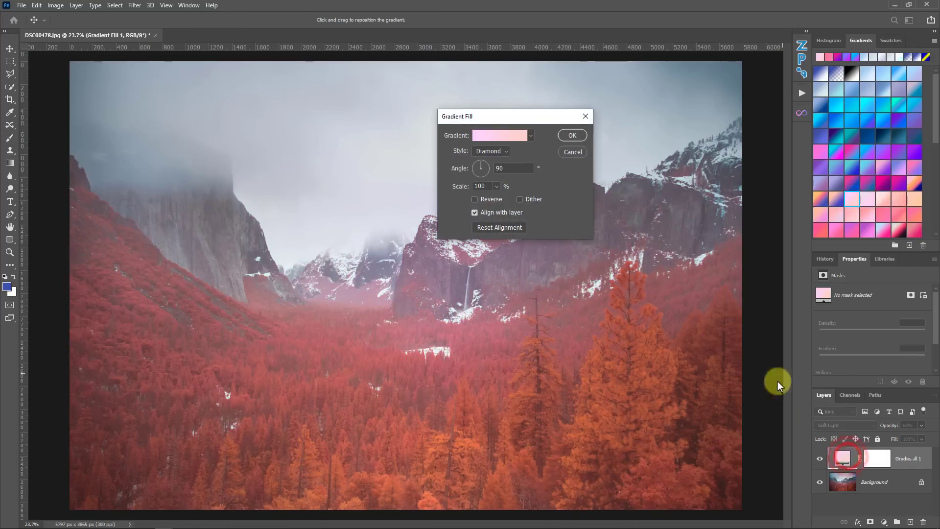
pyautogui.click(504, 155)
pyautogui.click(490, 160)
pyautogui.click(572, 137)
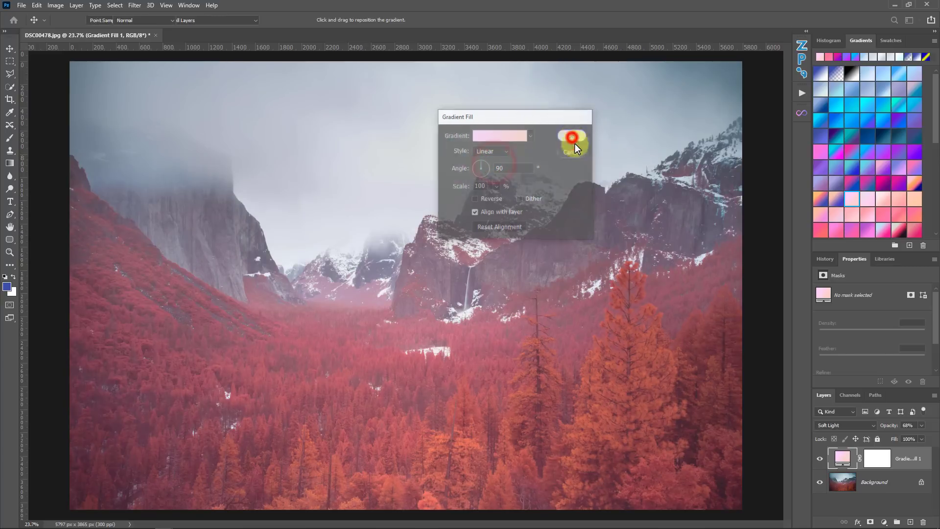
pyautogui.click(883, 186)
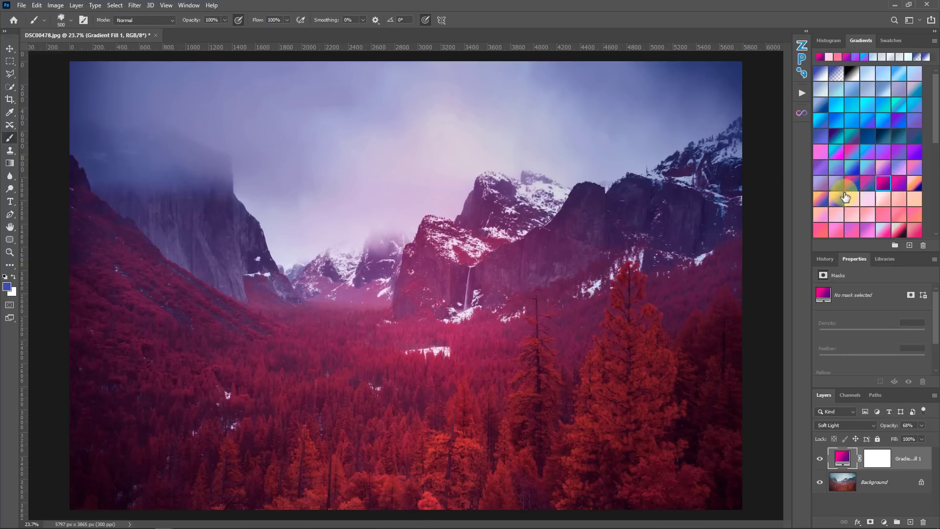
pyautogui.click(933, 42)
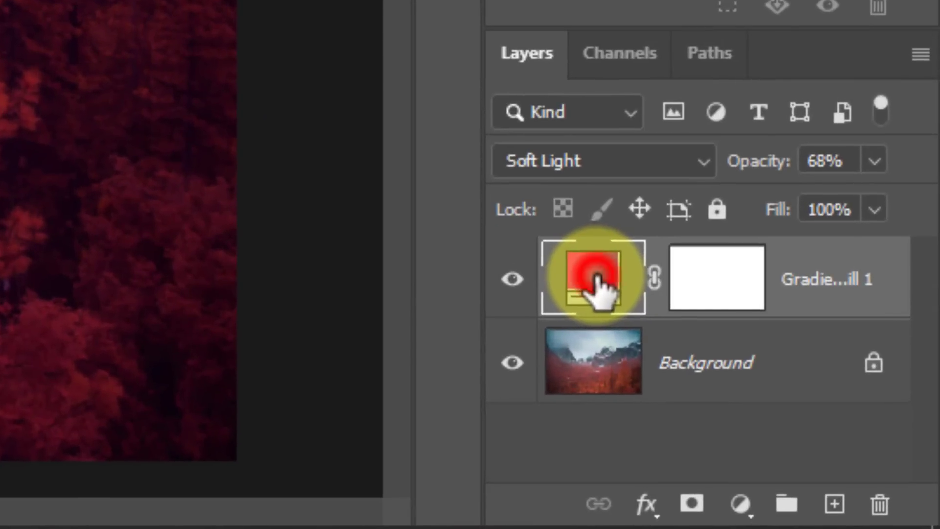
# - Drag Gradient Fill 1's centre down and left across the landscape
pyautogui.click(819, 279)
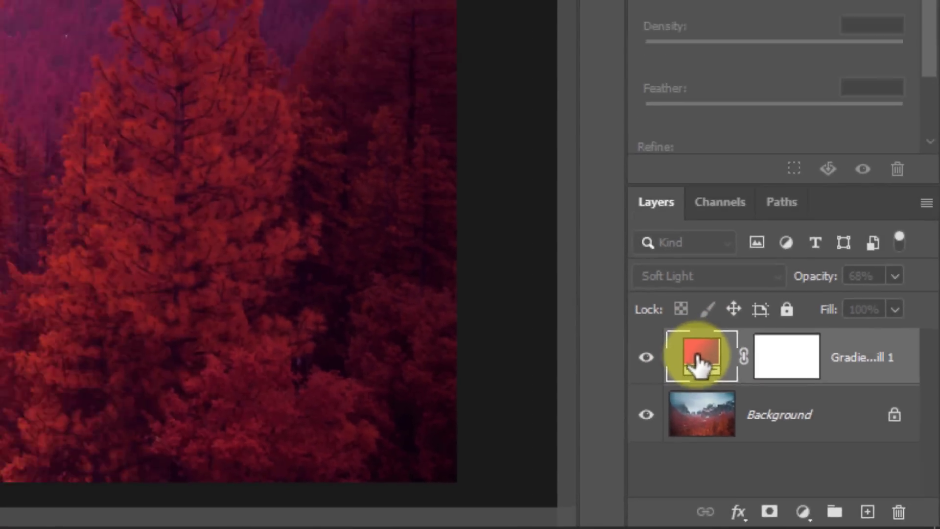
pyautogui.doubleClick(593, 289)
pyautogui.moveTo(434, 309); pyautogui.dragTo(409, 365)
# - Confirm the repositioned gradient fill and switch to the Move tool with V
pyautogui.click(566, 135)
pyautogui.press('b')
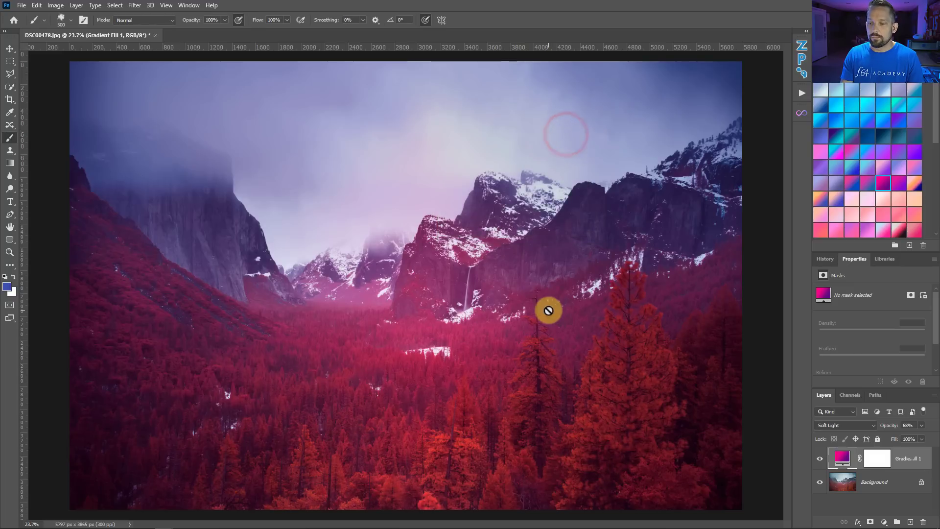
pyautogui.press('v')
pyautogui.click(380, 298)
pyautogui.click(531, 304)
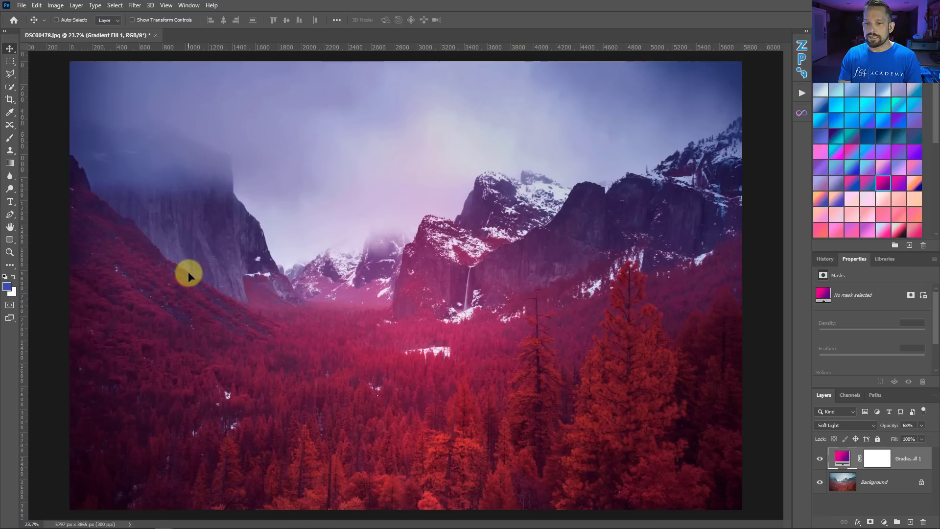